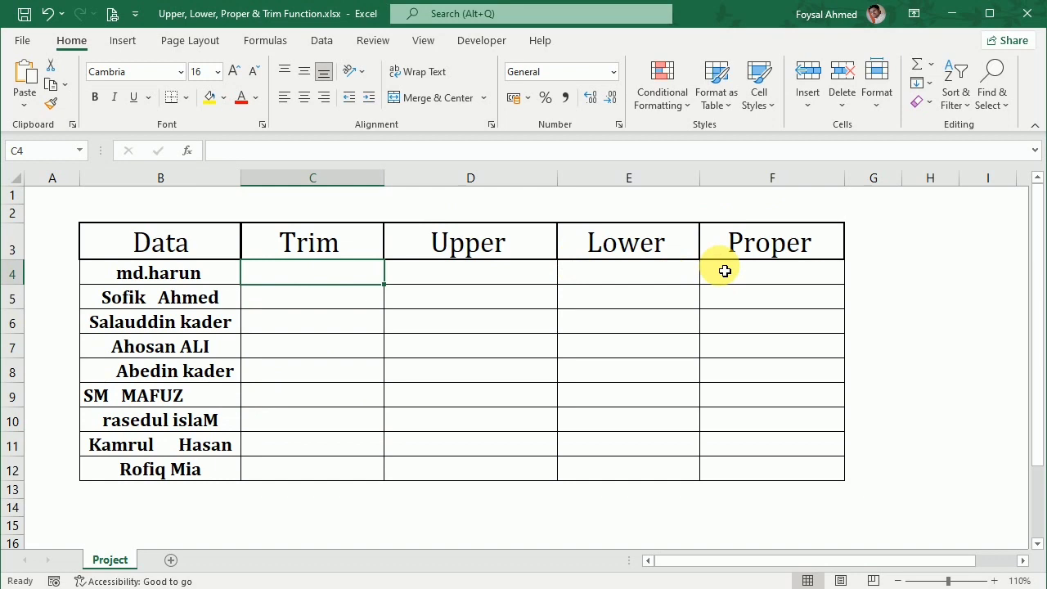
# Enter the formula =TRIM(B4) in cell C4 to strip the extra spaces from the first data entry.
pyautogui.write('=')
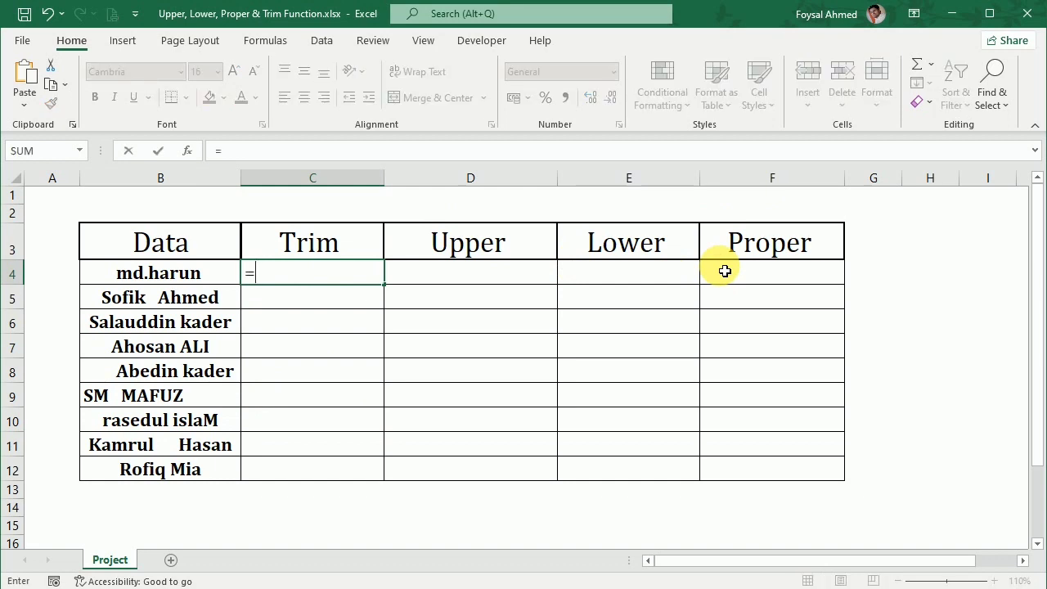
pyautogui.write('tri')
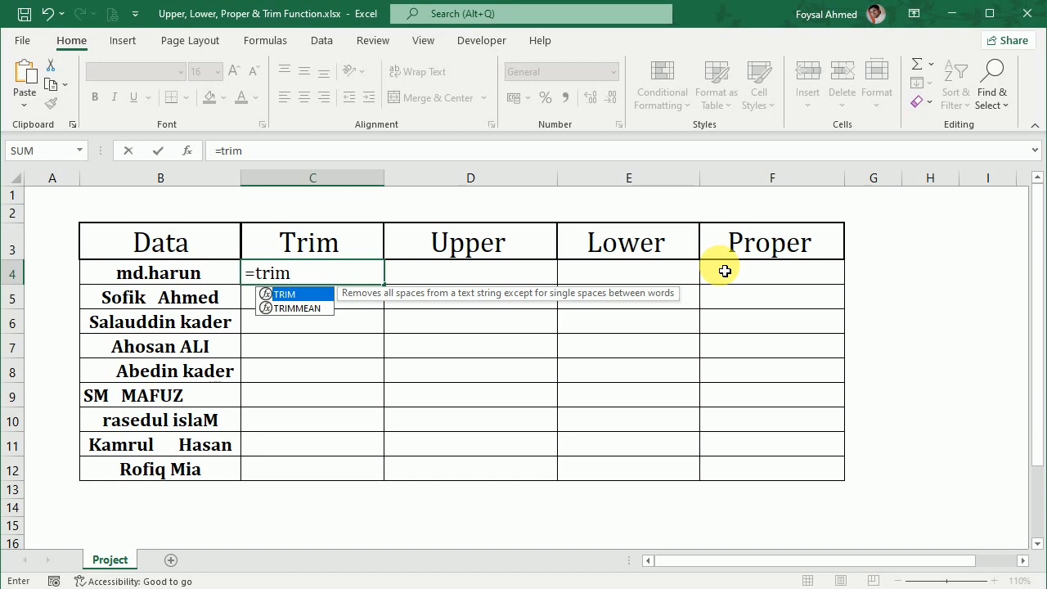
pyautogui.write('m')
pyautogui.press('Tab')
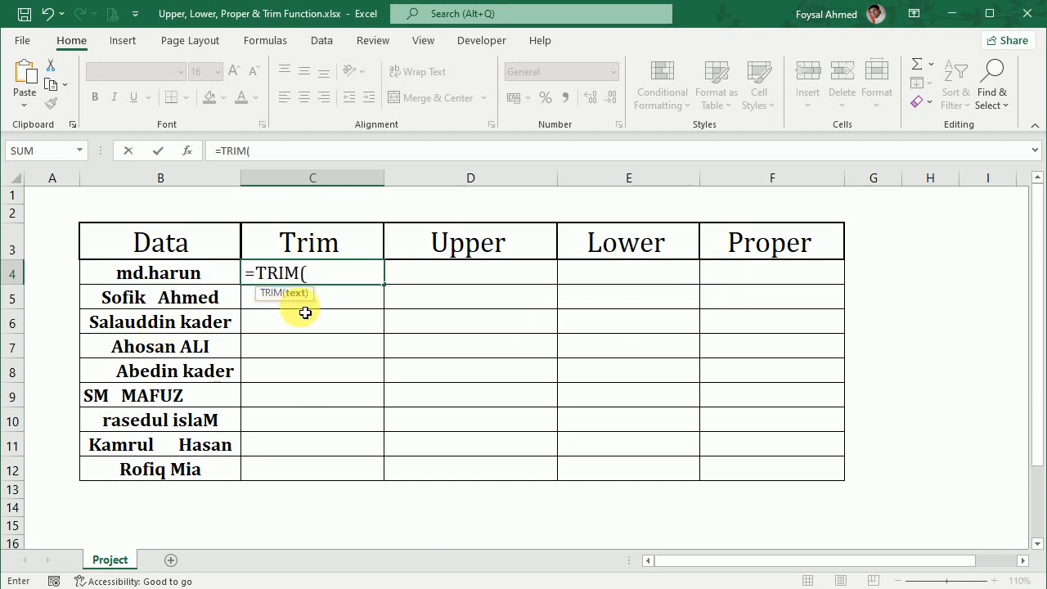
pyautogui.click(139, 277)
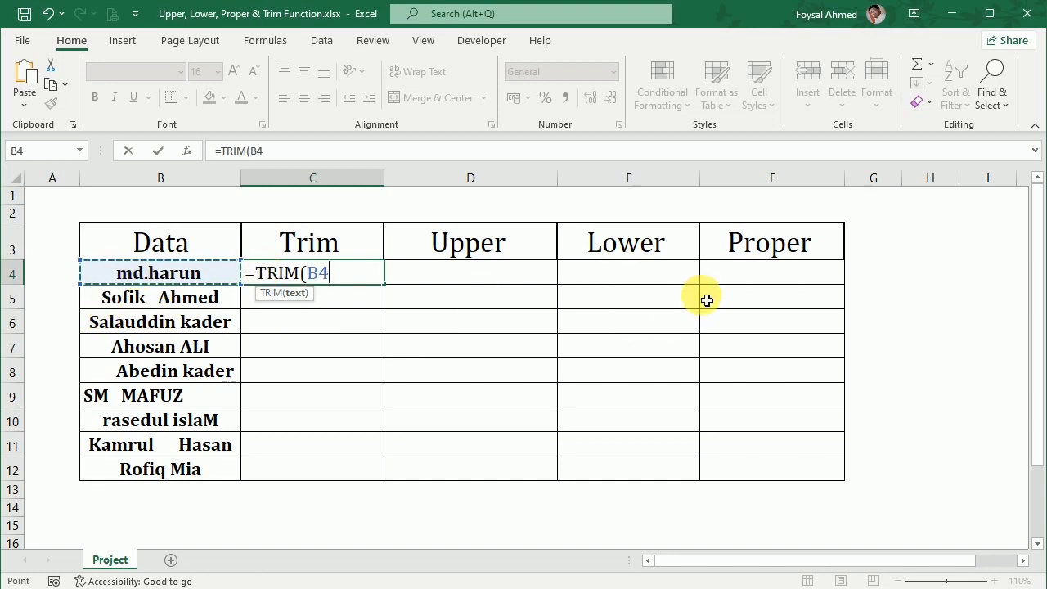
pyautogui.press('Return')
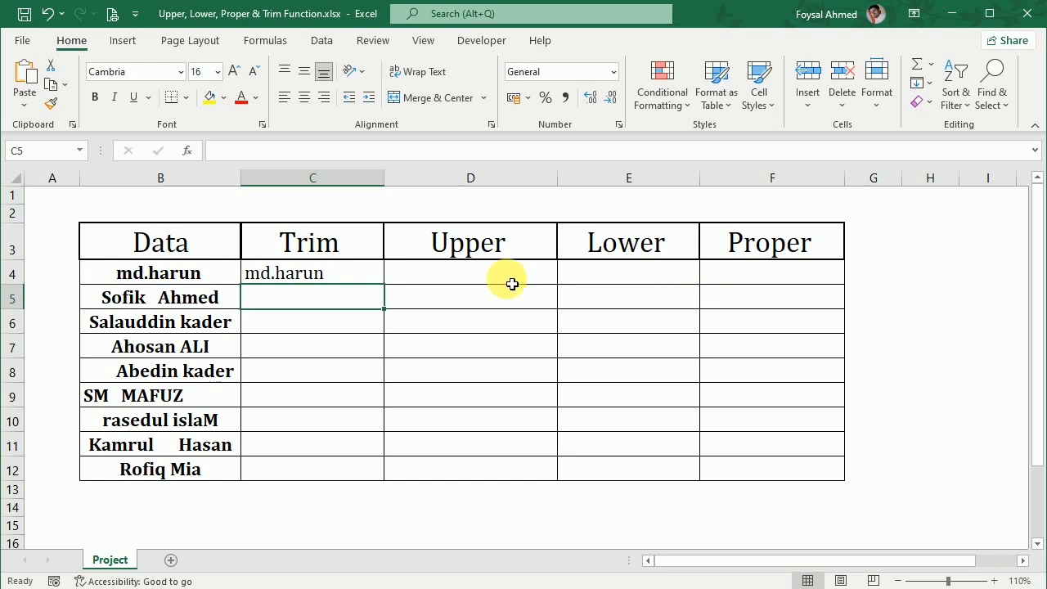
# Fill the TRIM formula from C4 down the column to C12.
pyautogui.click(362, 274)
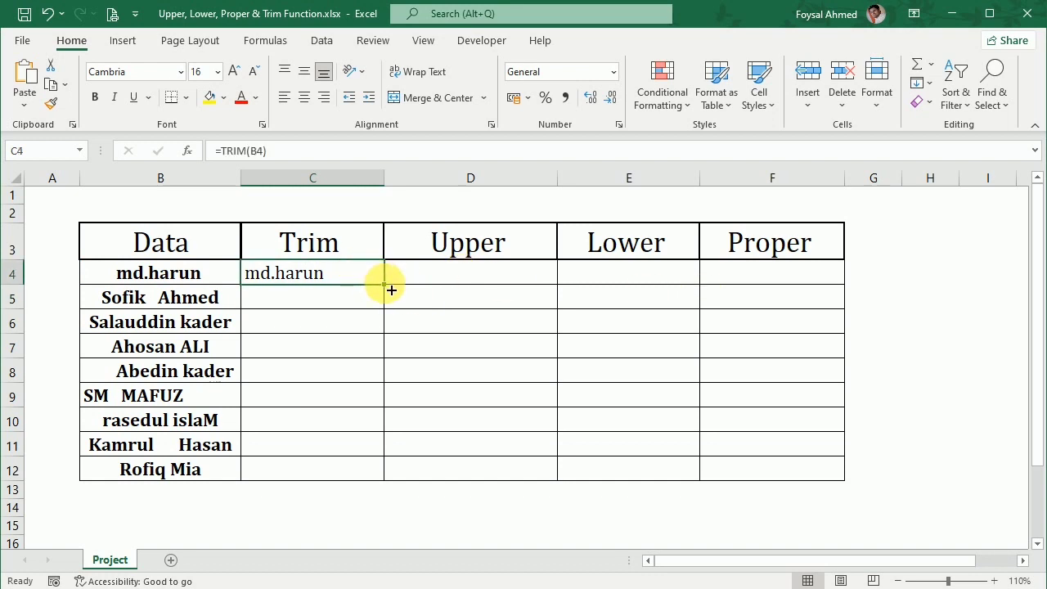
pyautogui.doubleClick(392, 290)
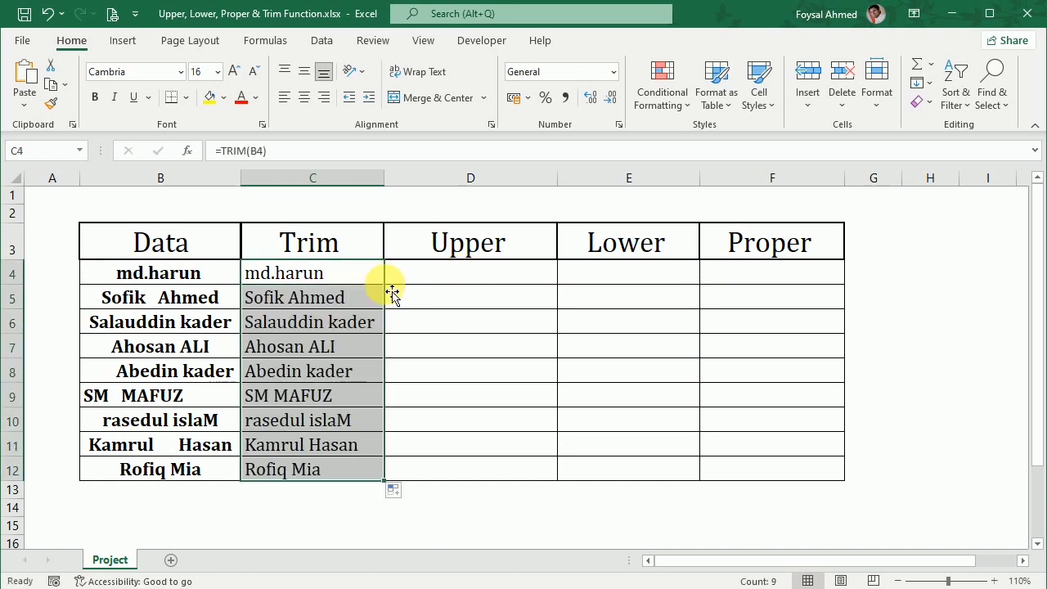
pyautogui.click(447, 367)
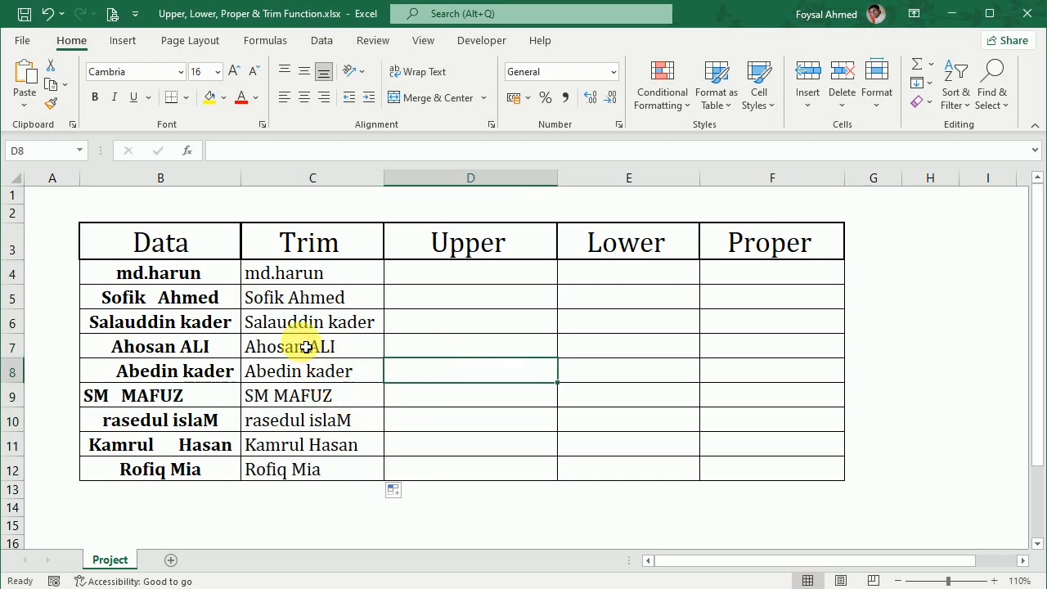
# Compare the spacing of the original text in B5 with its trimmed version in C5.
pyautogui.doubleClick(145, 301)
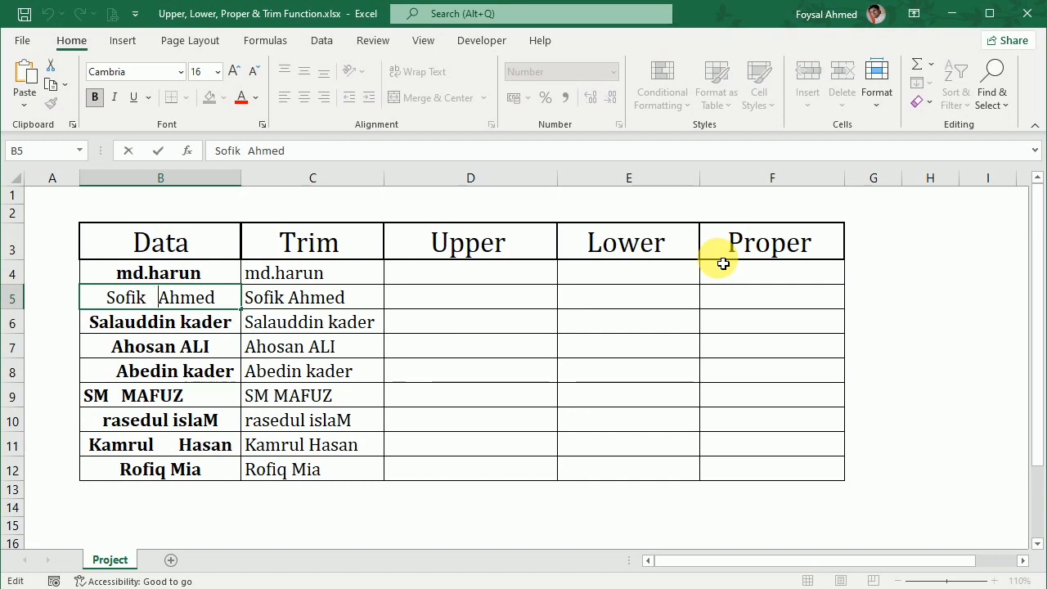
pyautogui.press('Return')
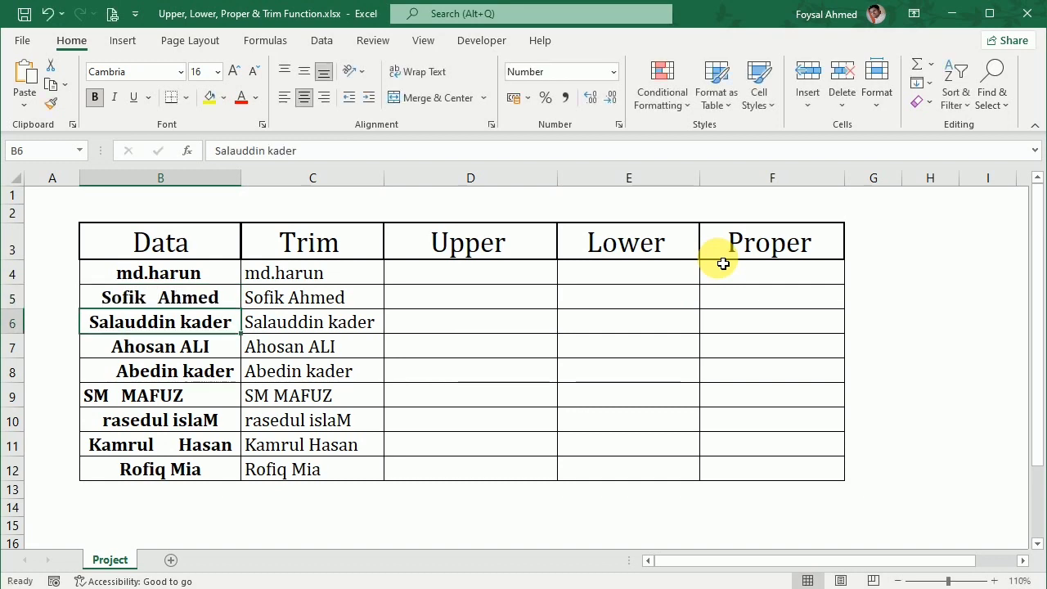
pyautogui.click(290, 303)
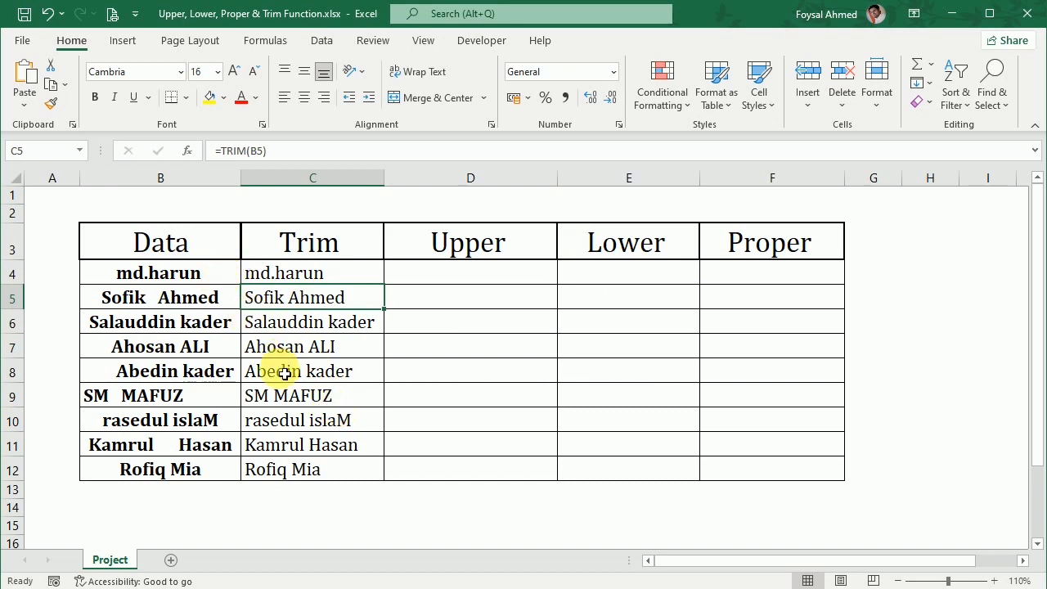
# Enter =UPPER(C4) in D4 to capitalize the trimmed text and fill the formula down to D12.
pyautogui.click(424, 282)
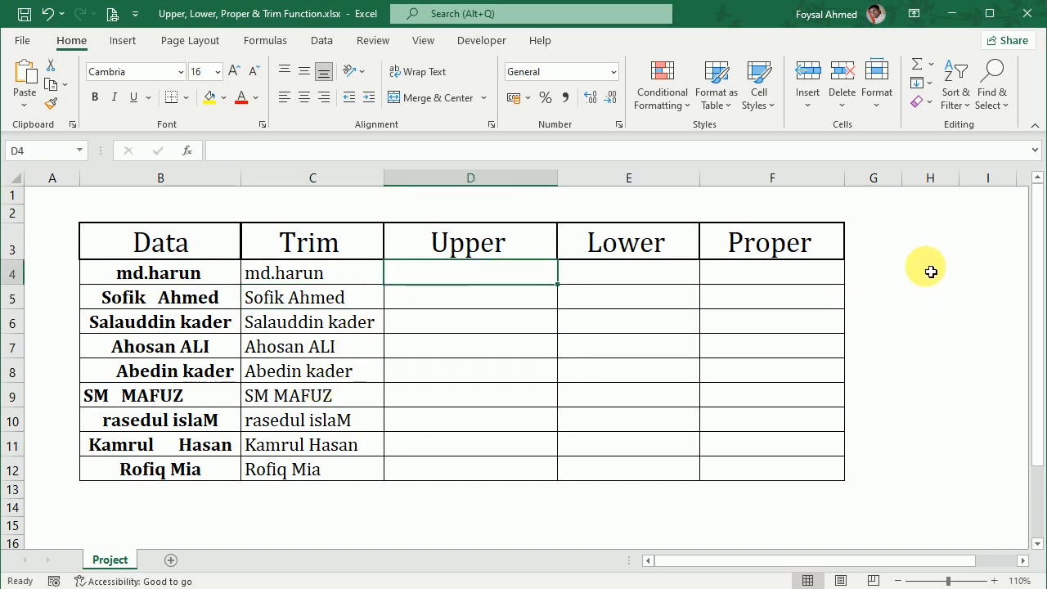
pyautogui.write('=')
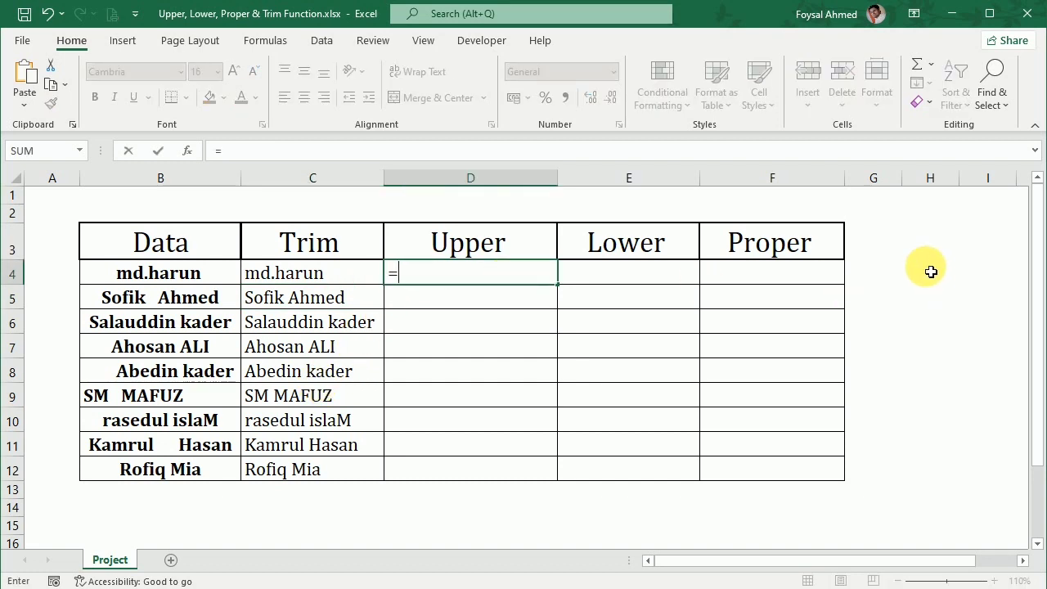
pyautogui.write('upp')
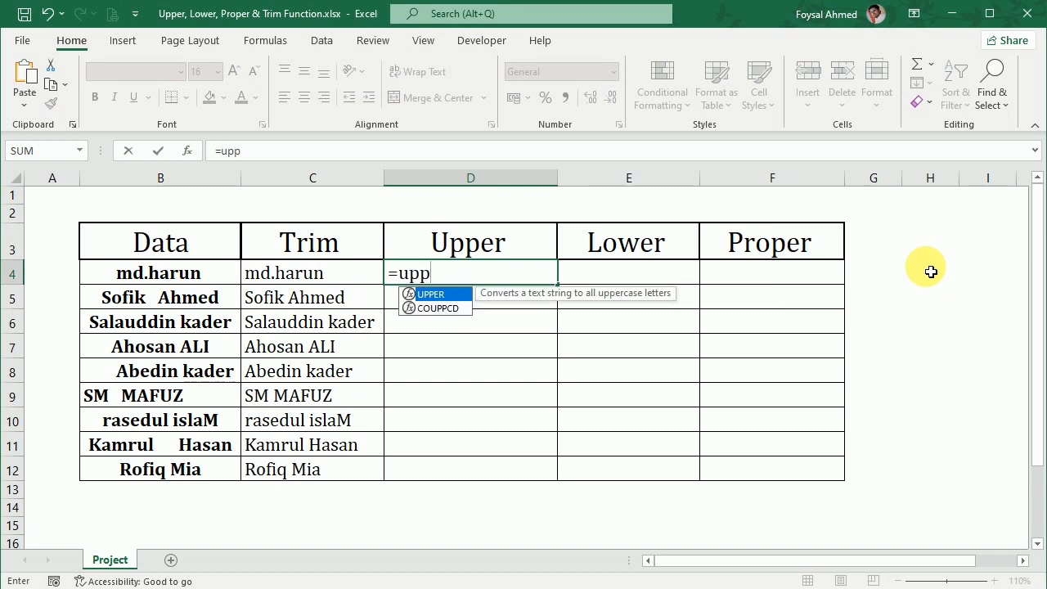
pyautogui.press('Tab')
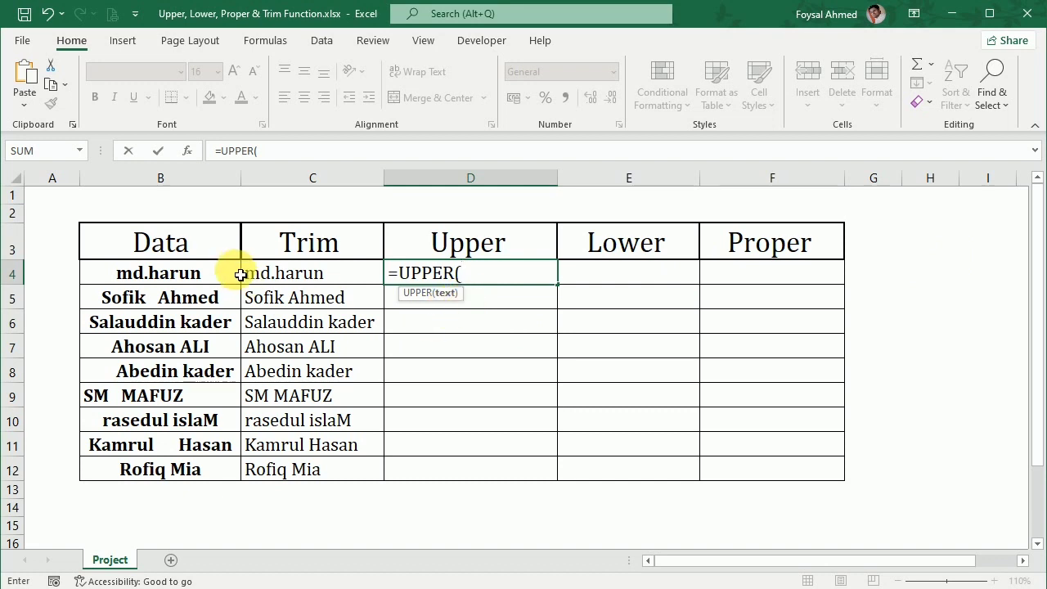
pyautogui.click(276, 277)
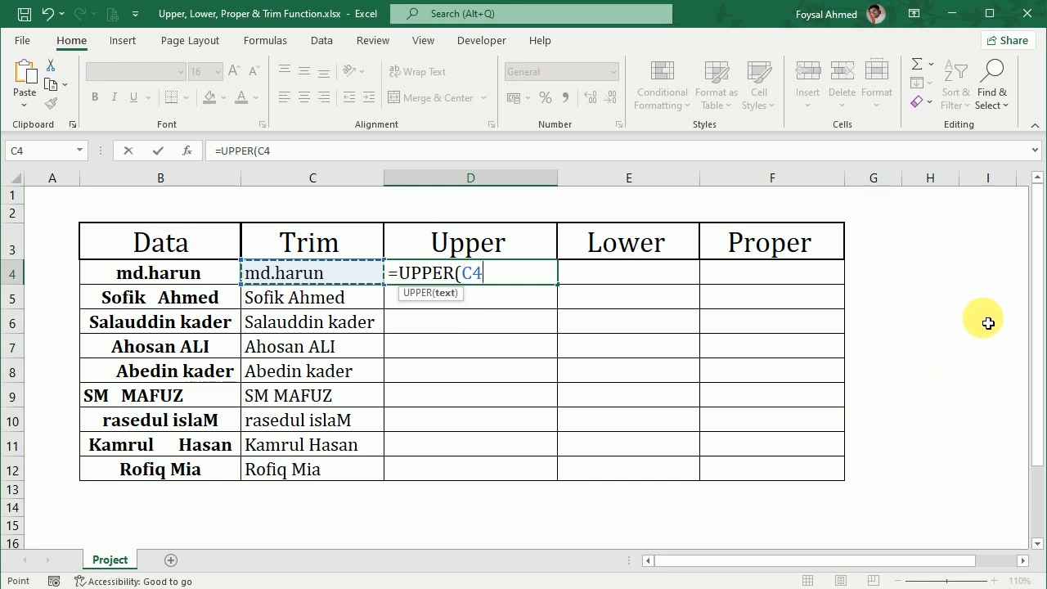
pyautogui.press('Return')
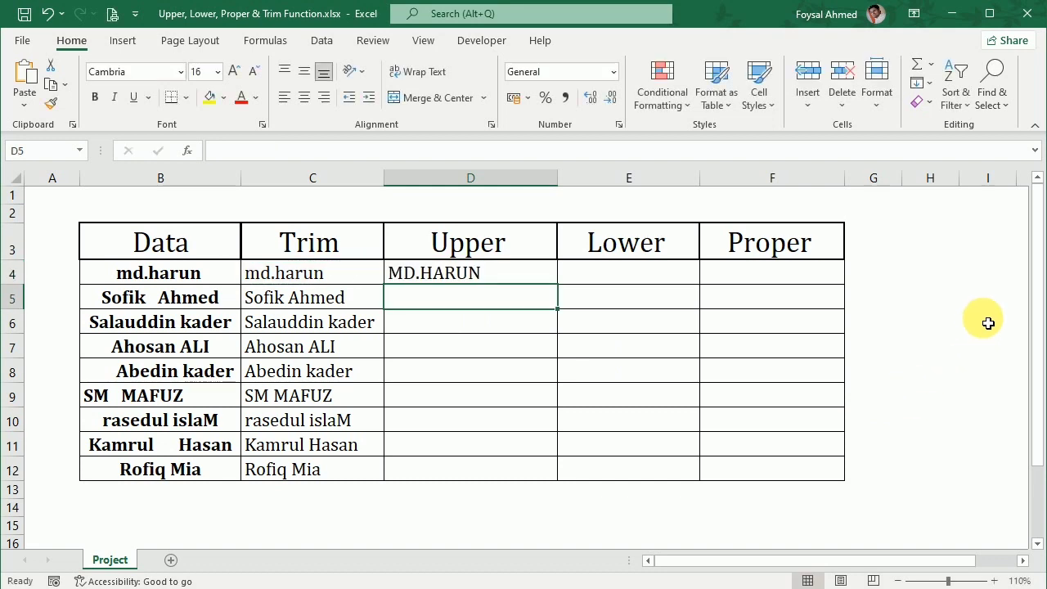
pyautogui.click(479, 272)
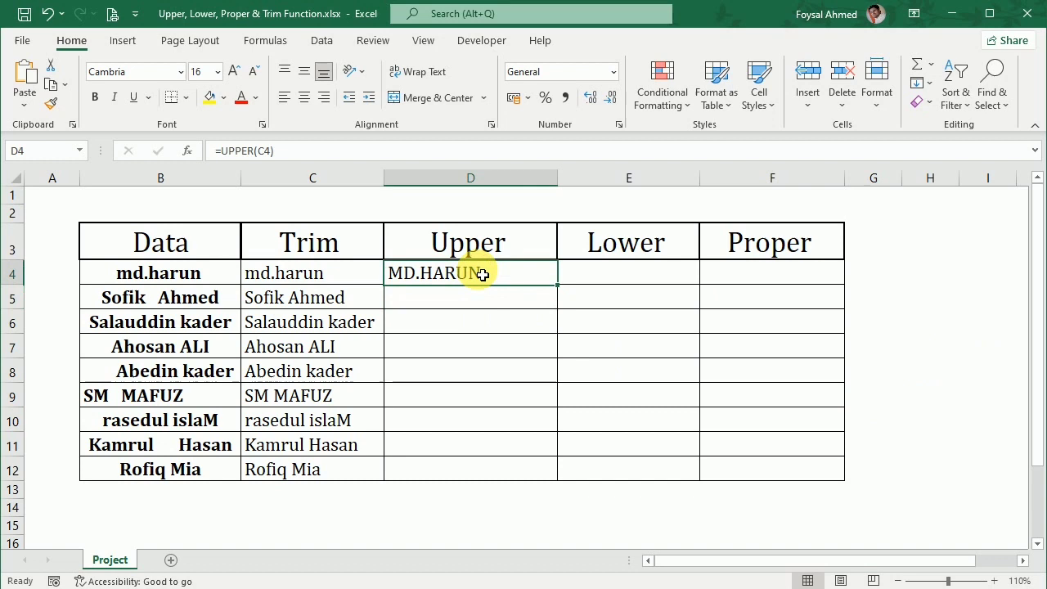
pyautogui.doubleClick(564, 291)
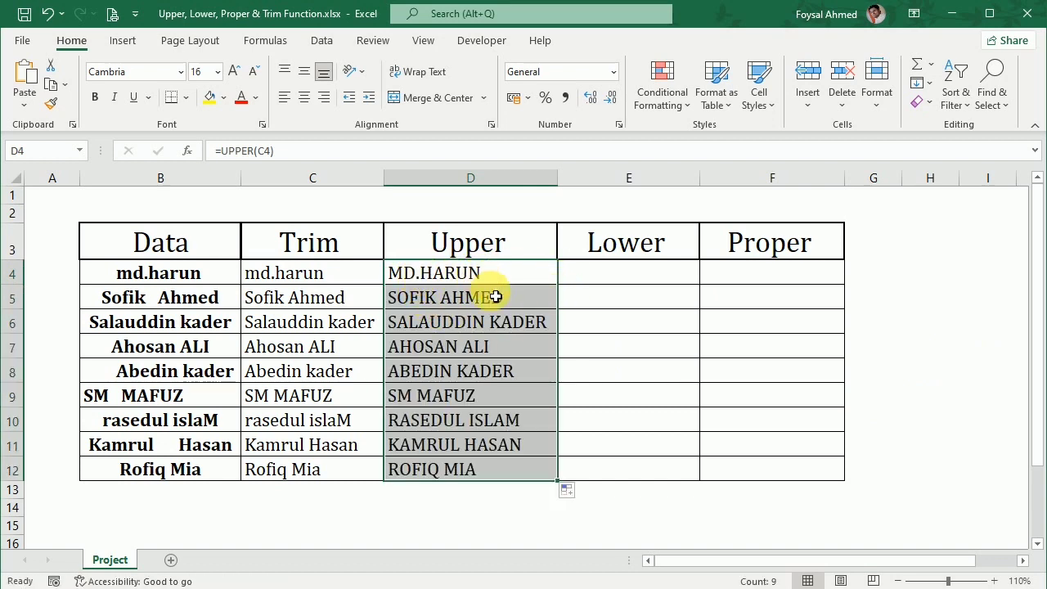
# Undo the fill and the UPPER formula entry in the Upper column.
pyautogui.hotkey('ctrl', 'z')
pyautogui.hotkey('ctrl', 'z')
pyautogui.click(463, 323)
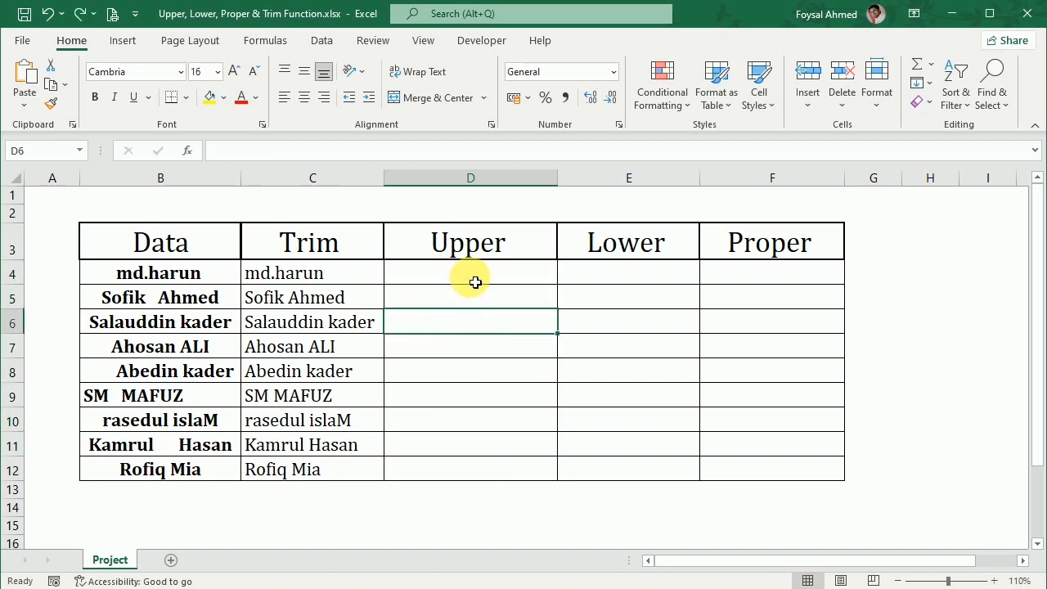
# Try =UPPER(B4) in D4, based on the untrimmed data, and fill it down to D12.
pyautogui.click(475, 282)
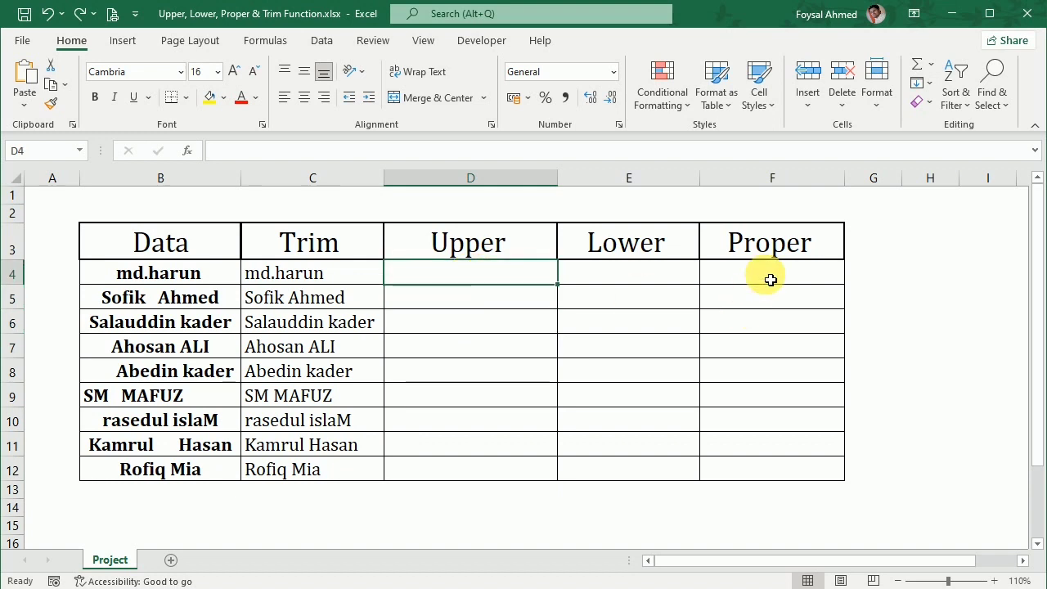
pyautogui.write('=upp')
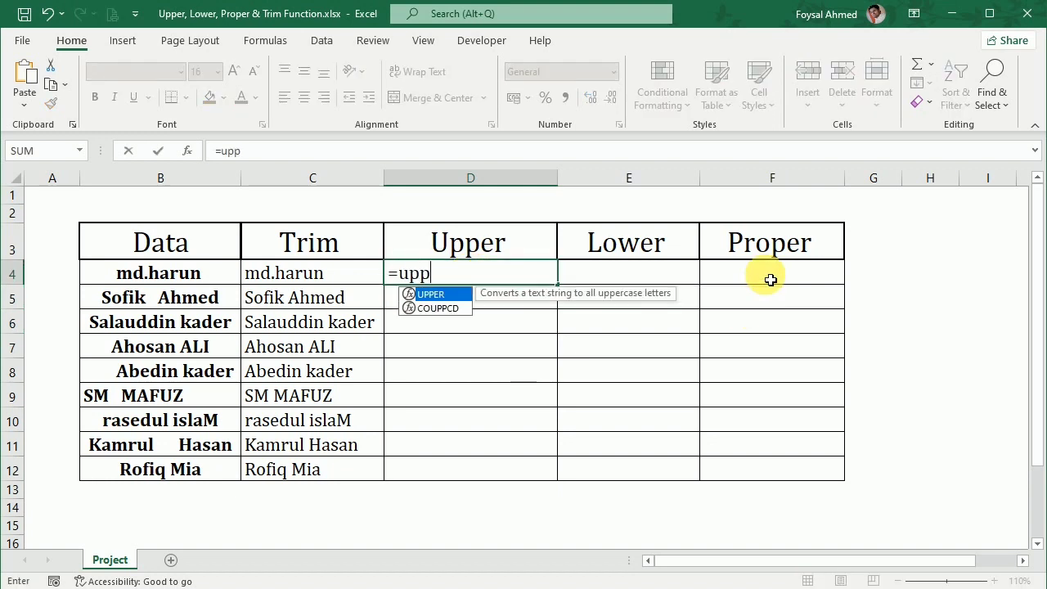
pyautogui.press('Tab')
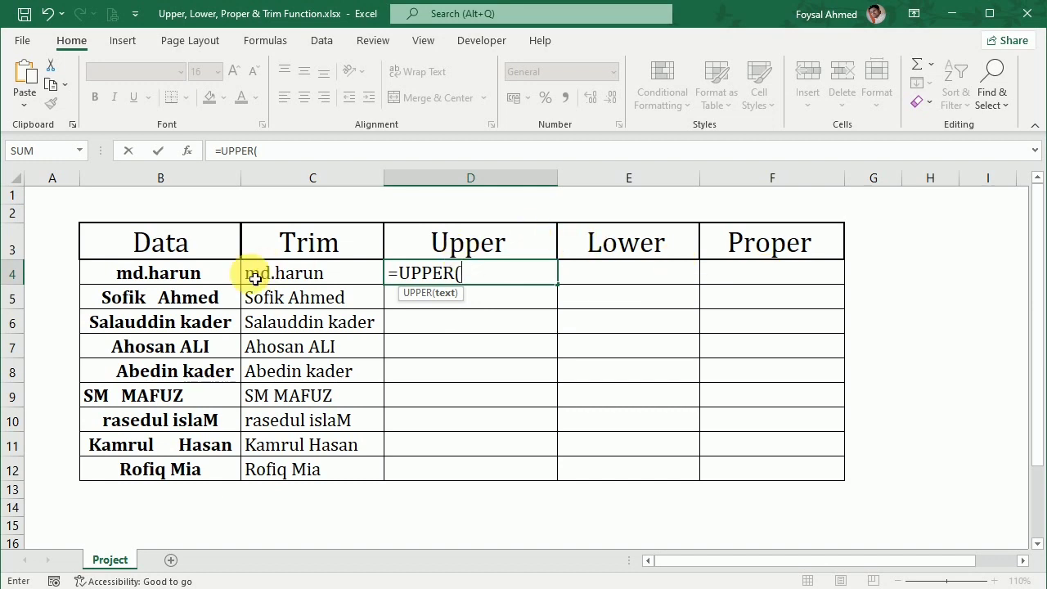
pyautogui.click(225, 272)
pyautogui.press('Return')
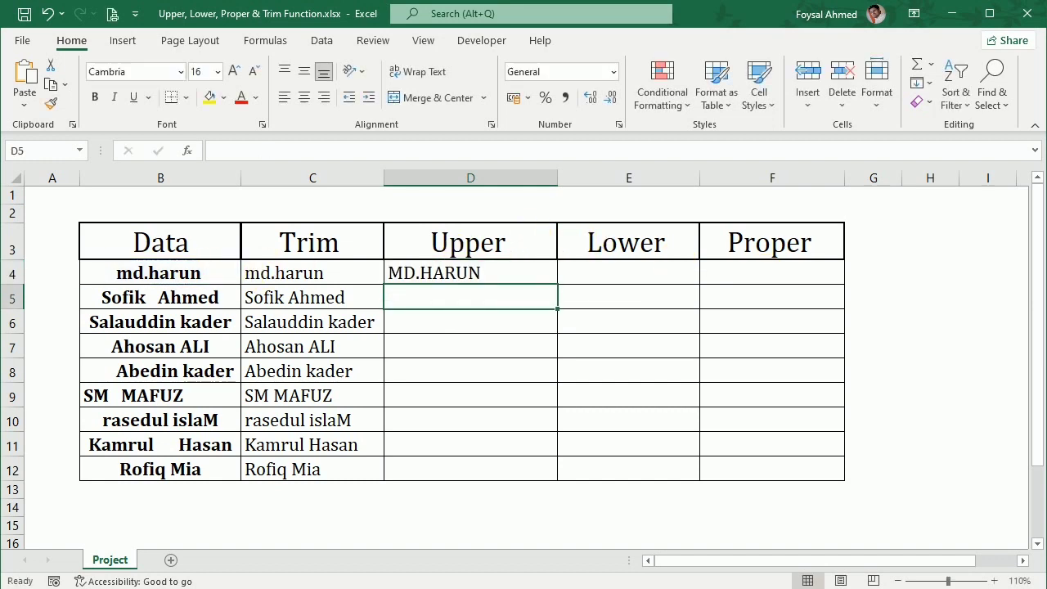
pyautogui.click(516, 272)
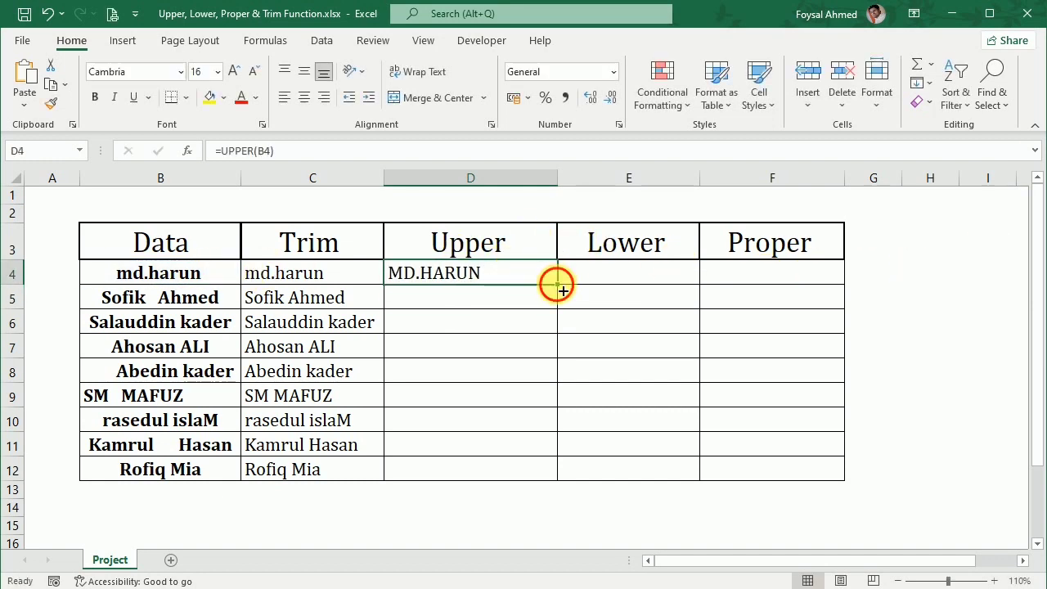
pyautogui.doubleClick(557, 285)
# Check the uppercase text in D5, undo the fill down the Upper column and clear D4.
pyautogui.click(448, 302)
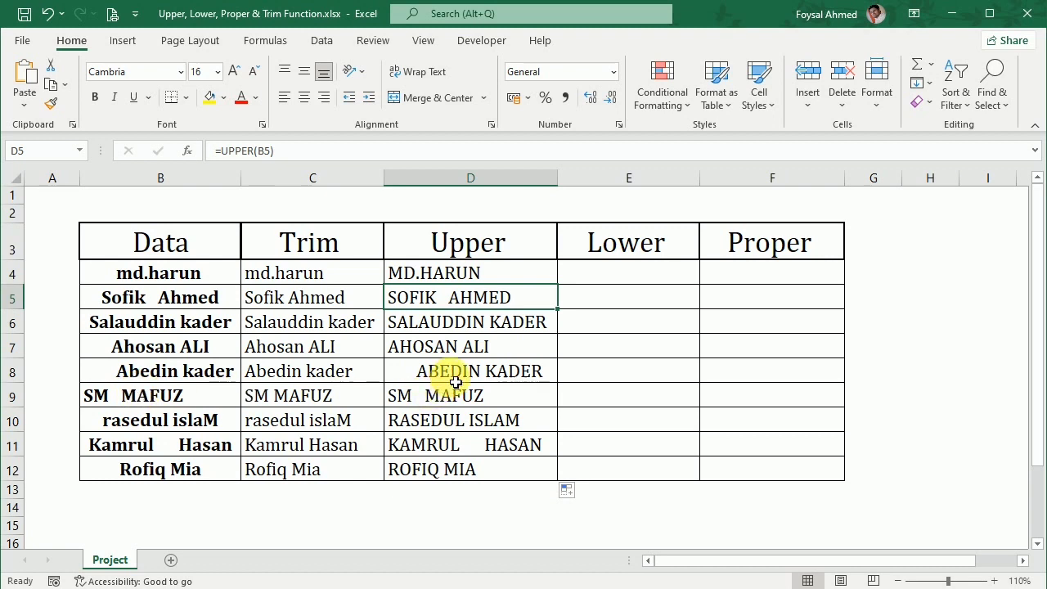
pyautogui.hotkey('ctrl', 'z')
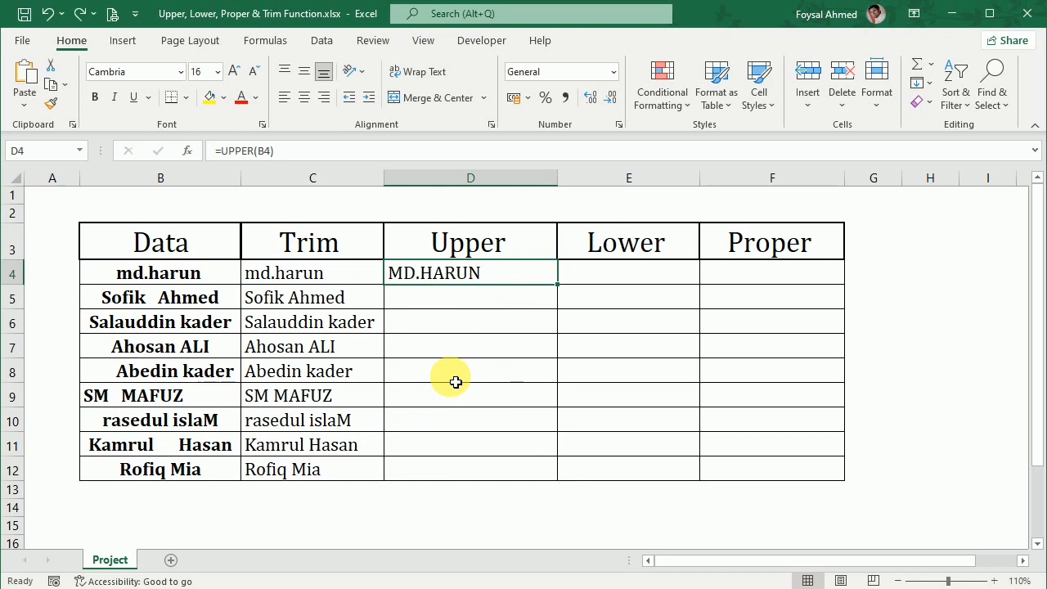
pyautogui.press('Delete')
# Enter =UPPER(C4) in D4, based on the trimmed text, and fill the formula down to D12.
pyautogui.write('=')
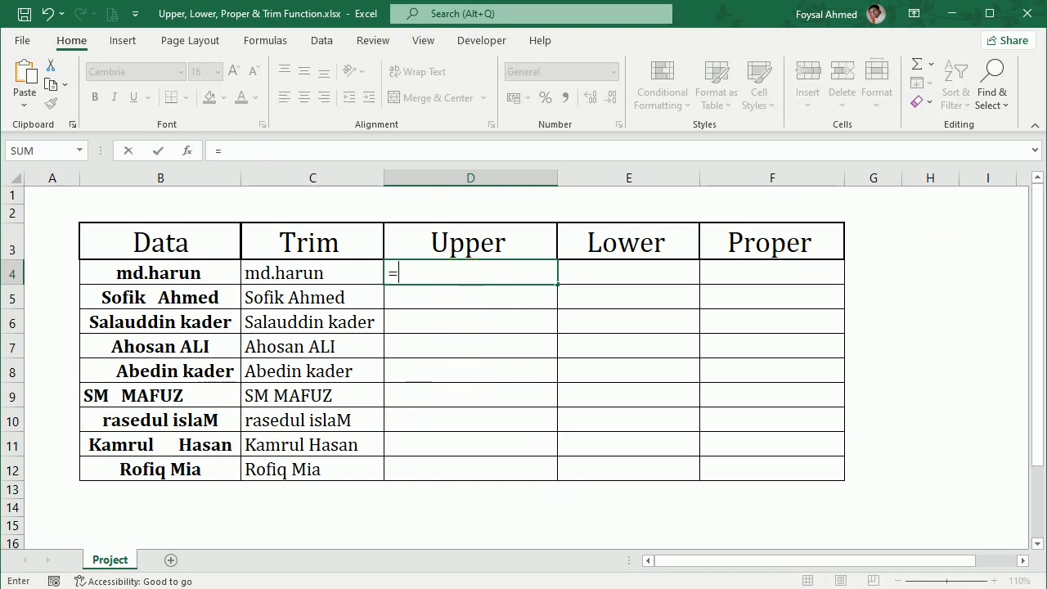
pyautogui.write('upp')
pyautogui.press('Tab')
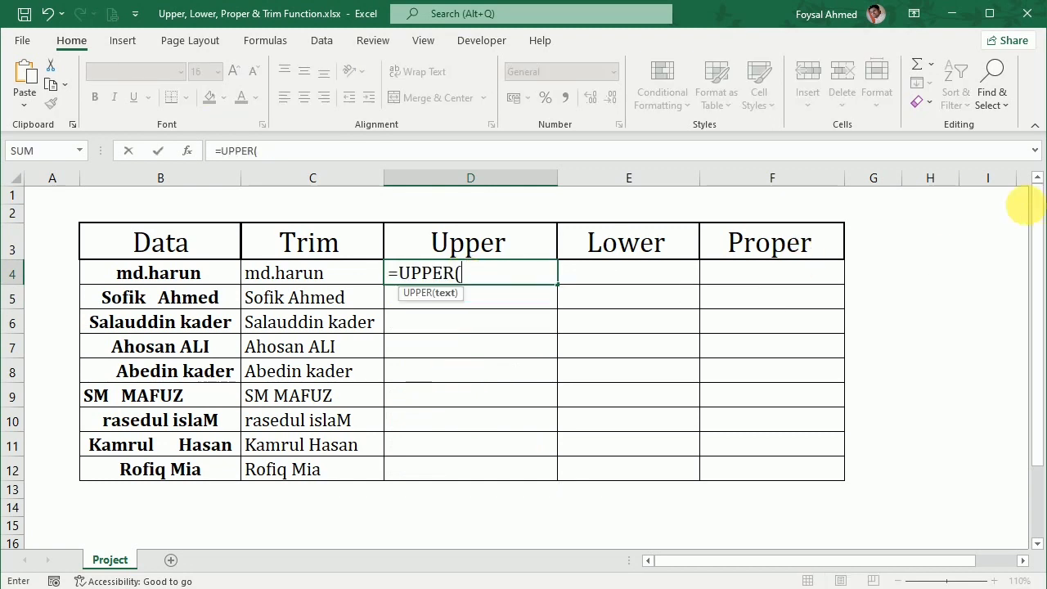
pyautogui.click(327, 273)
pyautogui.press('Return')
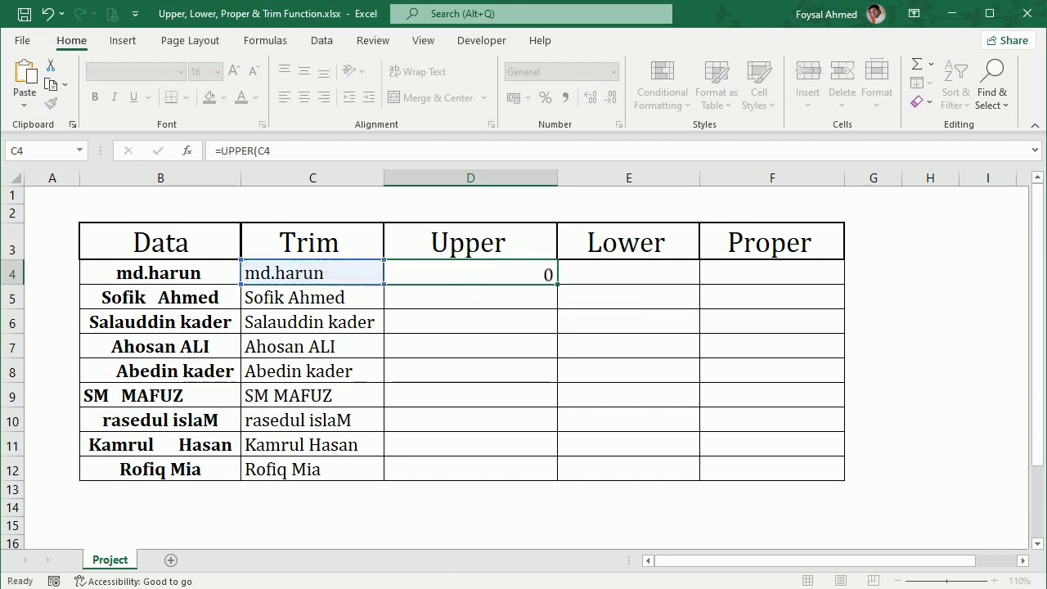
pyautogui.click(520, 276)
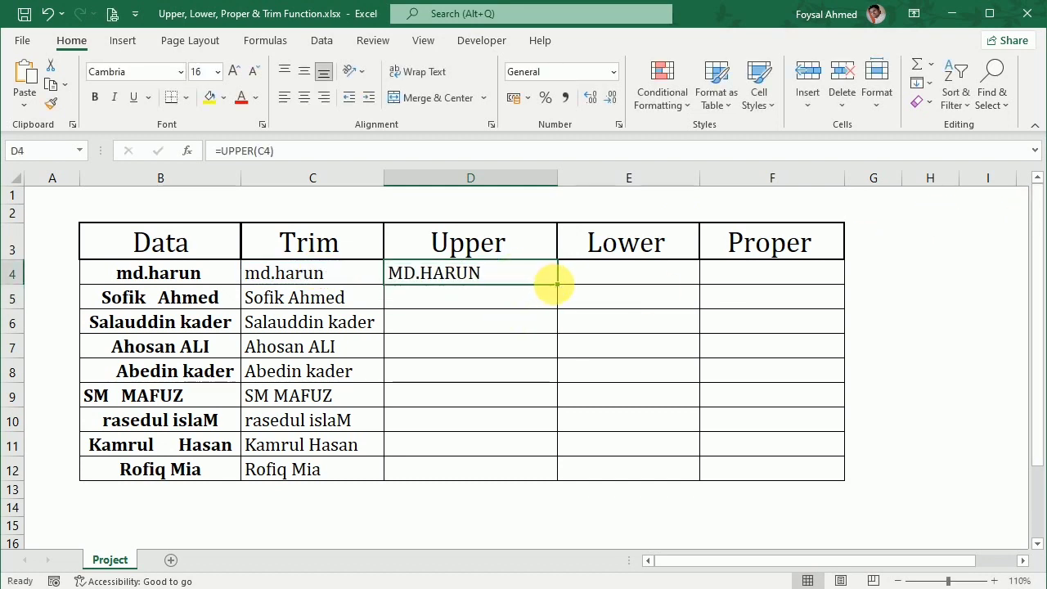
pyautogui.doubleClick(557, 284)
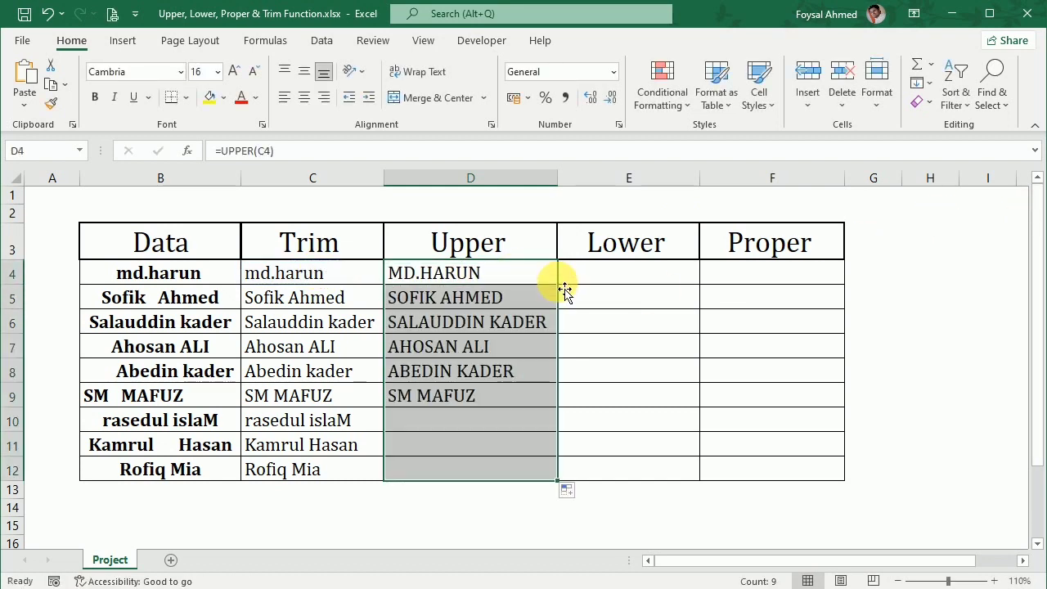
# Enter =LOWER(C4) in E4, based on the trimmed text, and fill the formula down to E12.
pyautogui.click(655, 276)
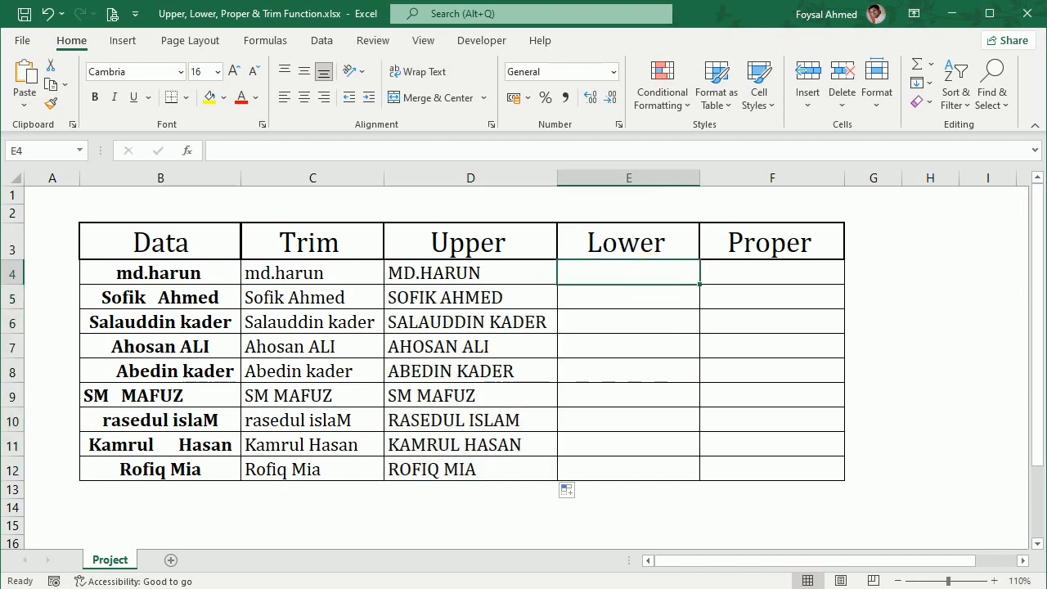
pyautogui.write('=lowe')
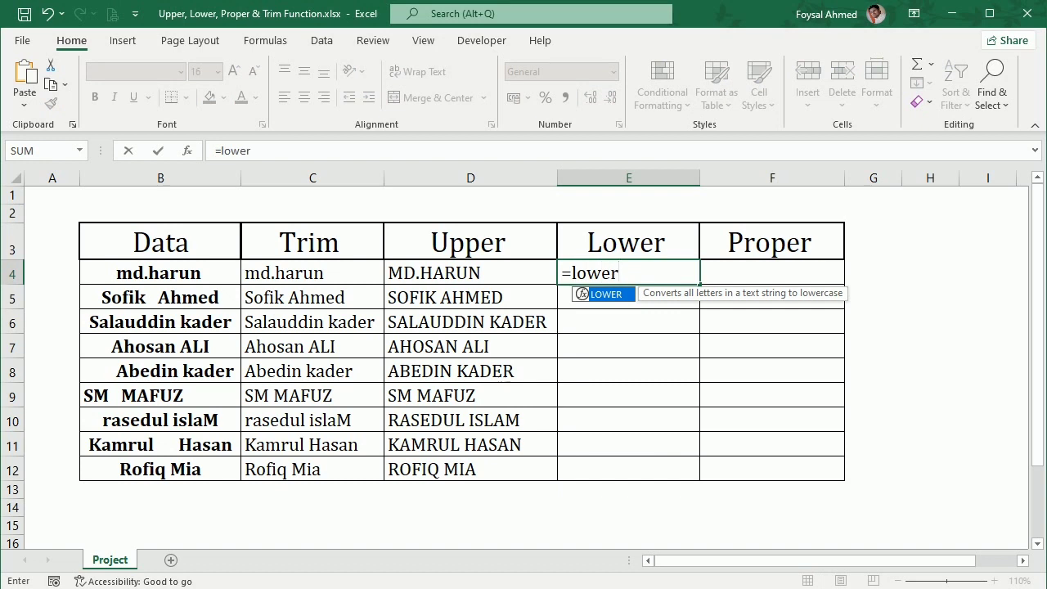
pyautogui.write('r')
pyautogui.press('Tab')
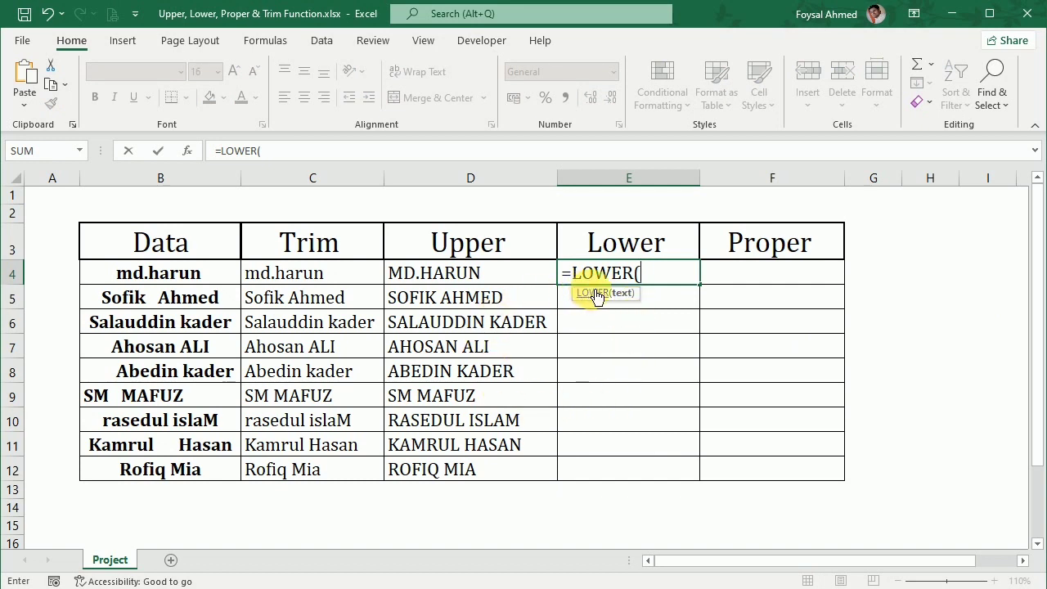
pyautogui.click(348, 275)
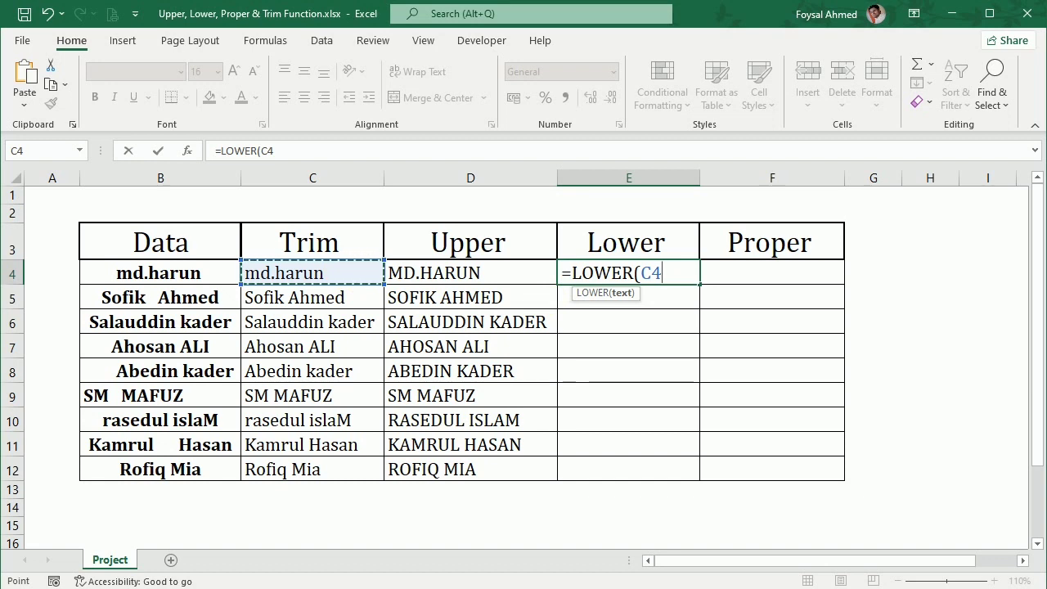
pyautogui.write(')')
pyautogui.press('Return')
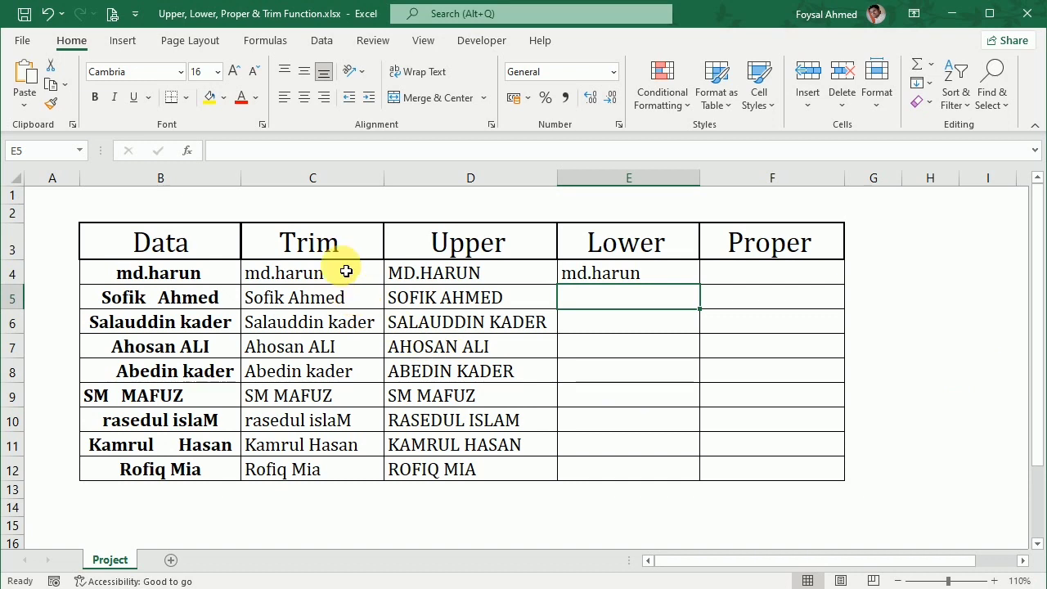
pyautogui.click(667, 282)
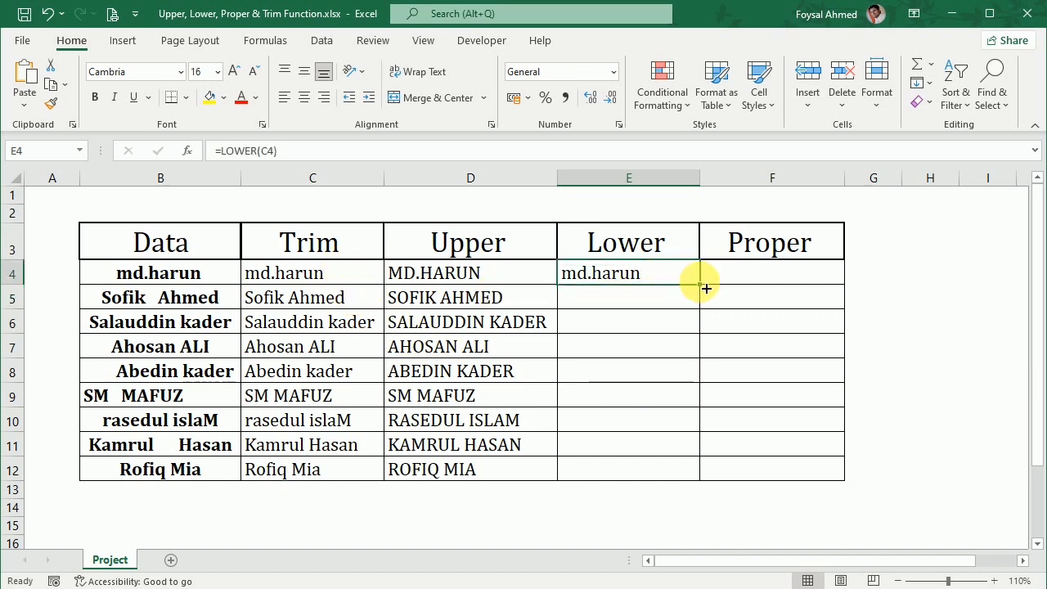
pyautogui.doubleClick(702, 286)
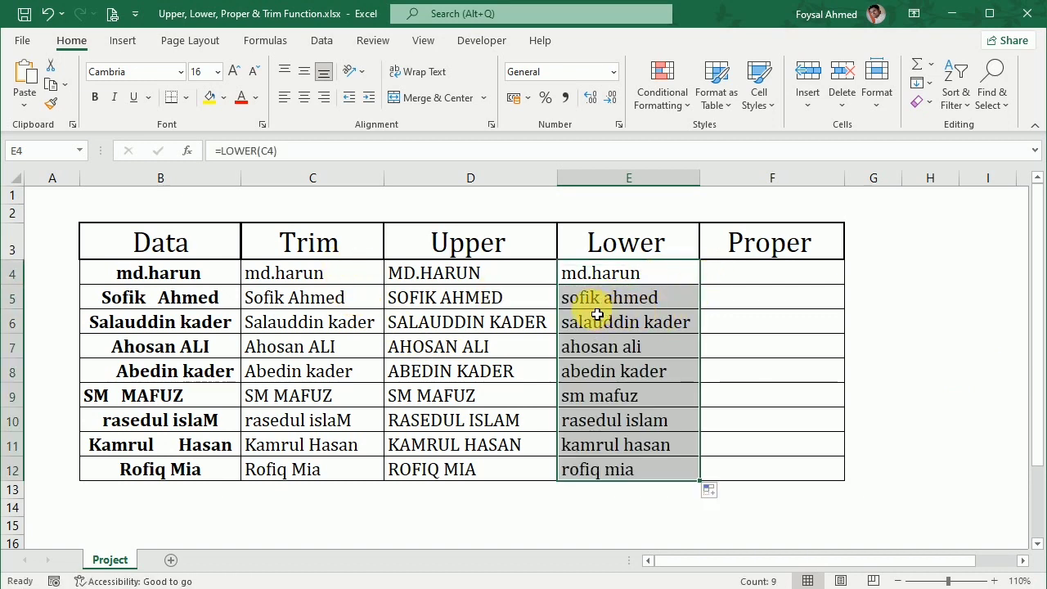
pyautogui.moveTo(589, 304); pyautogui.dragTo(598, 467)
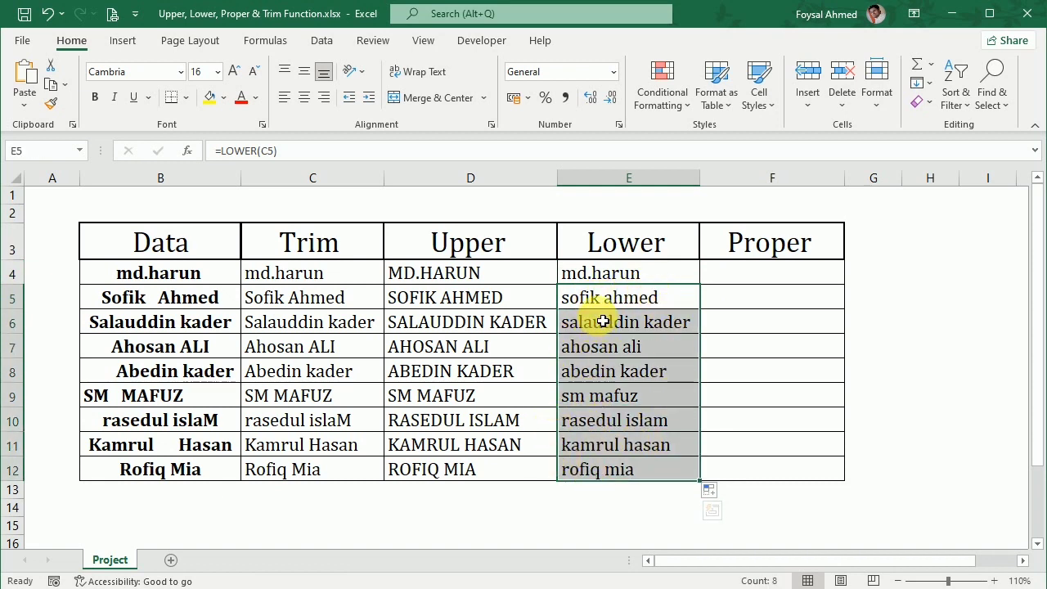
pyautogui.click(479, 308)
pyautogui.click(608, 326)
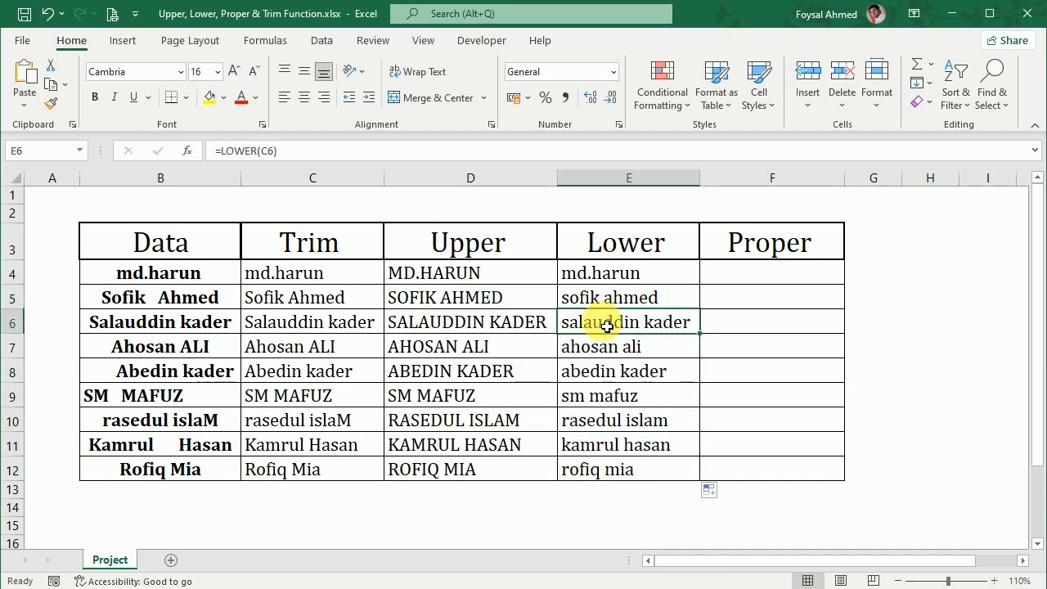
# Enter =PROPER(C4) in F4, based on the trimmed text, and fill the formula down to F12.
pyautogui.click(738, 275)
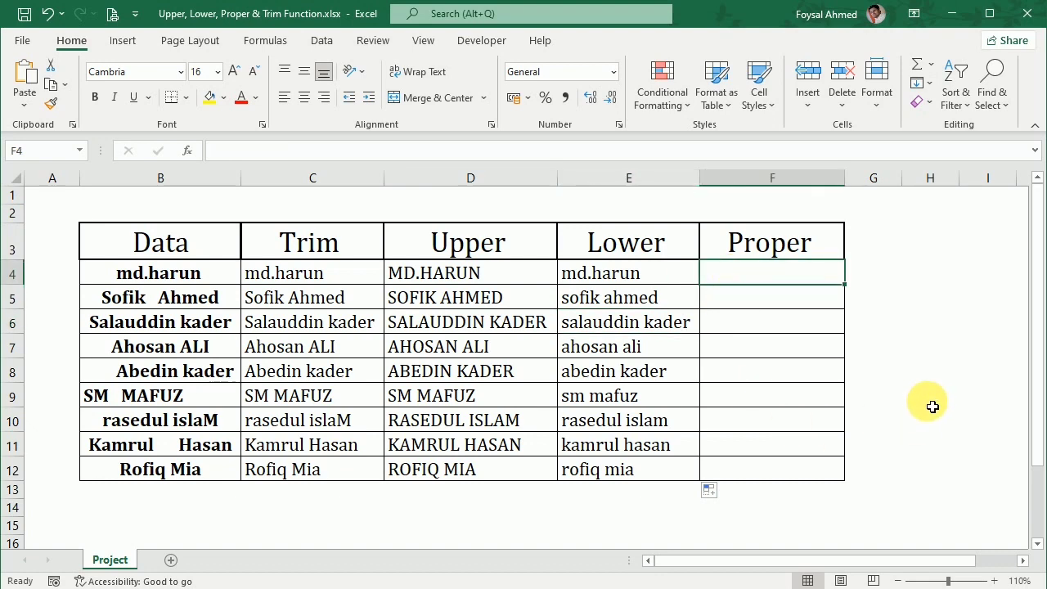
pyautogui.write('=p')
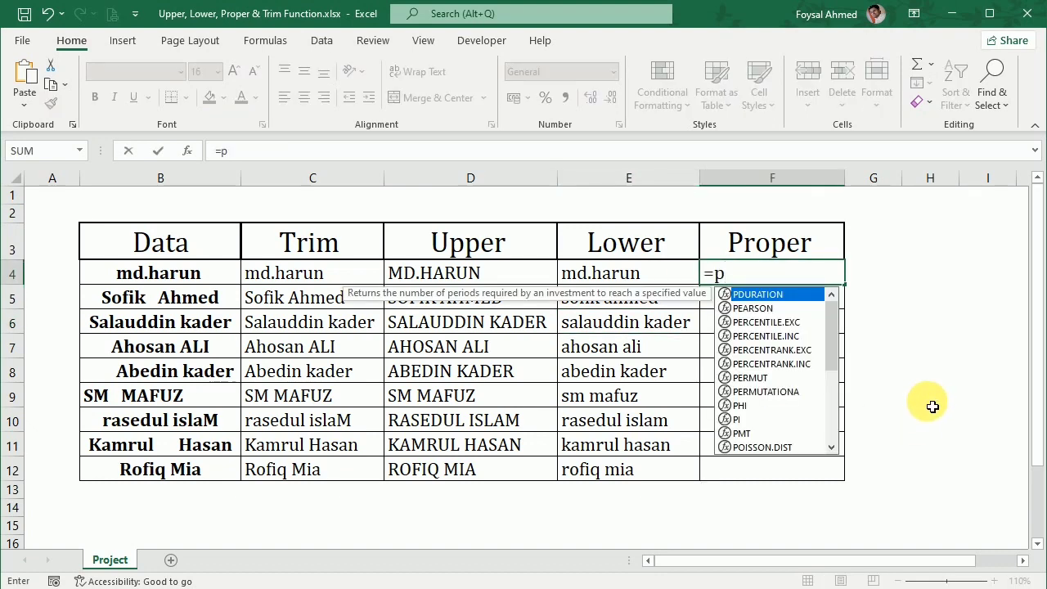
pyautogui.write('rop')
pyautogui.press('Tab')
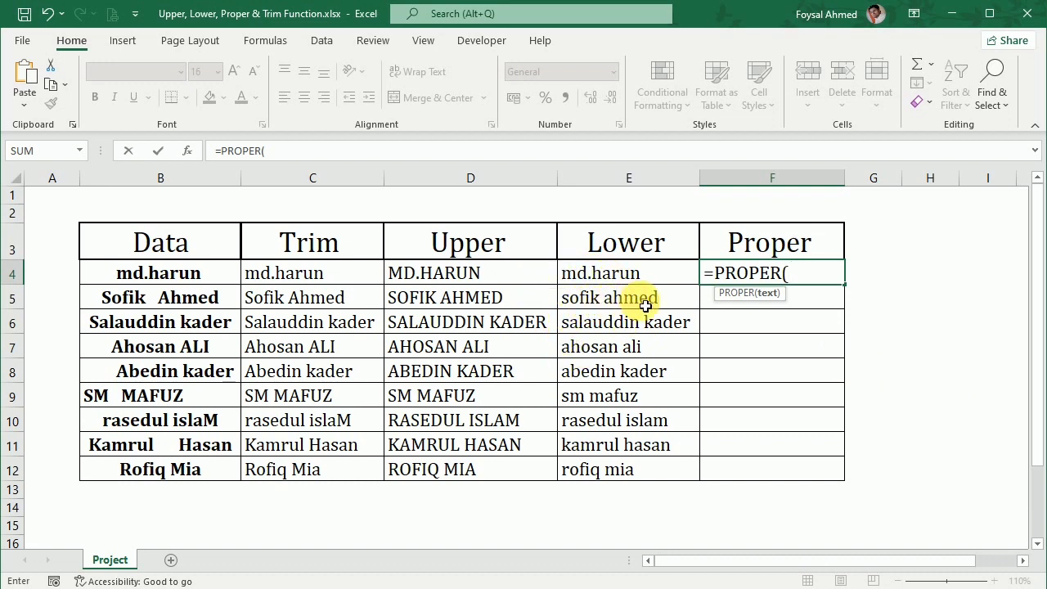
pyautogui.click(283, 274)
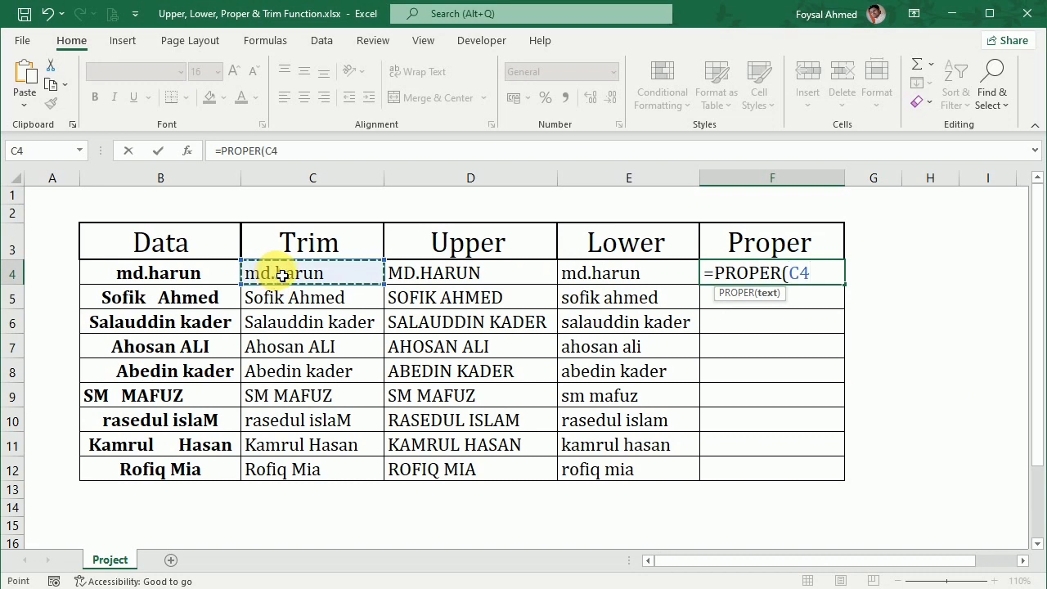
pyautogui.write(')')
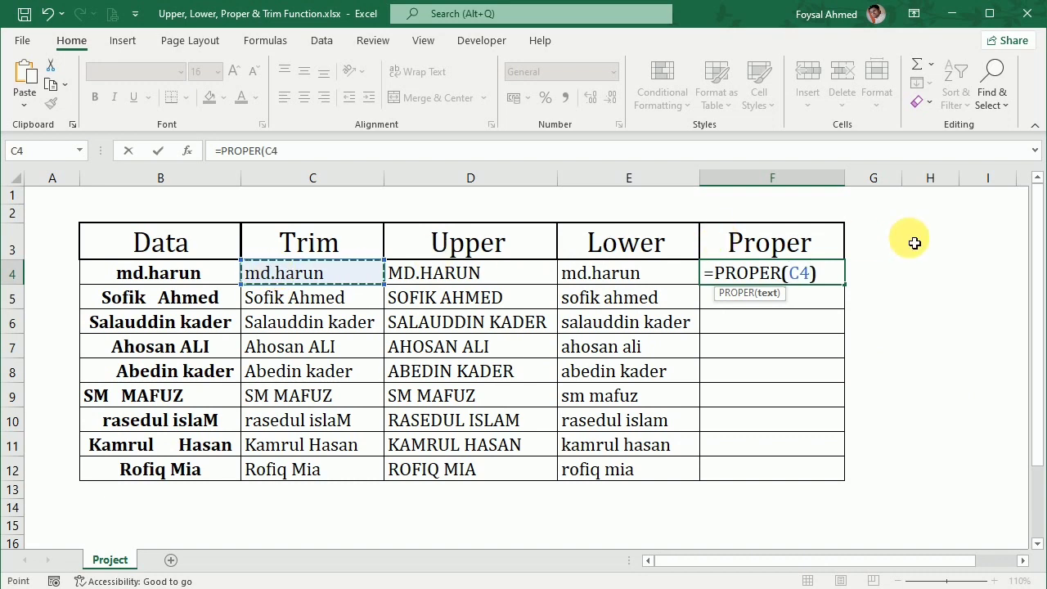
pyautogui.press('Return')
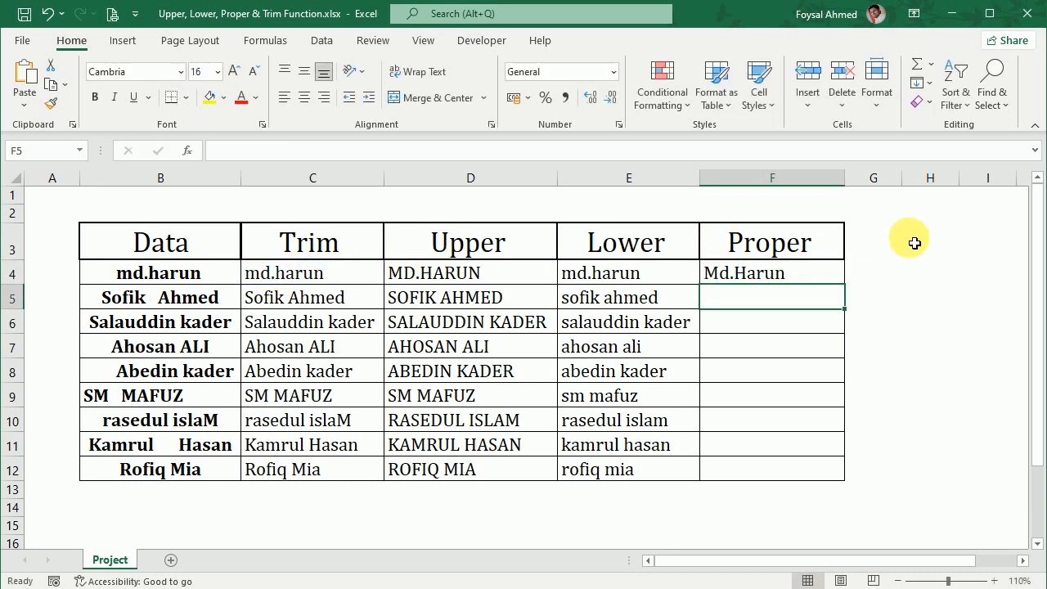
pyautogui.click(721, 280)
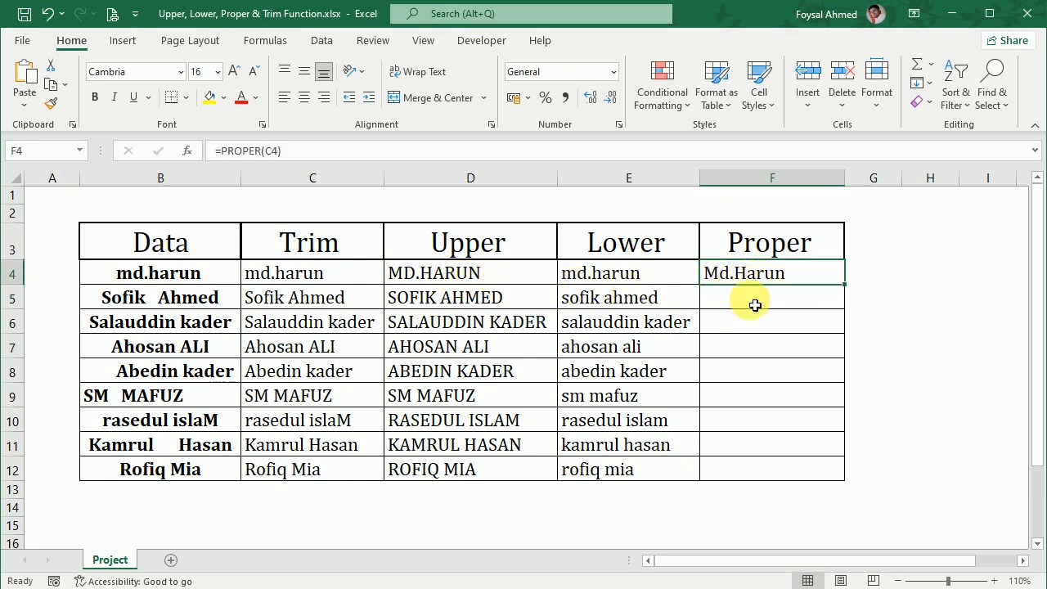
pyautogui.moveTo(845, 285); pyautogui.dragTo(854, 489)
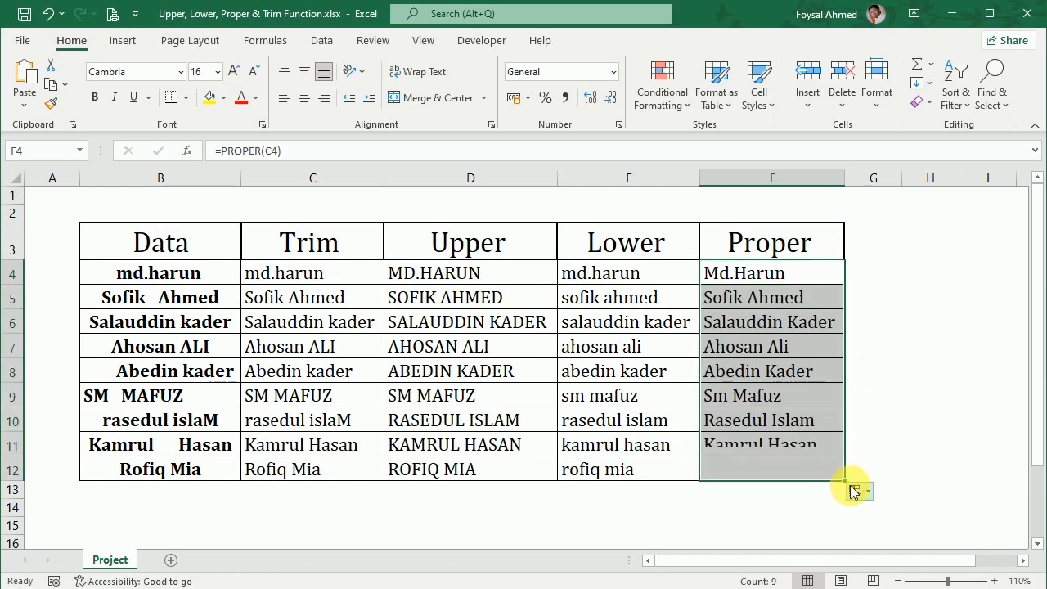
pyautogui.click(916, 381)
pyautogui.click(718, 352)
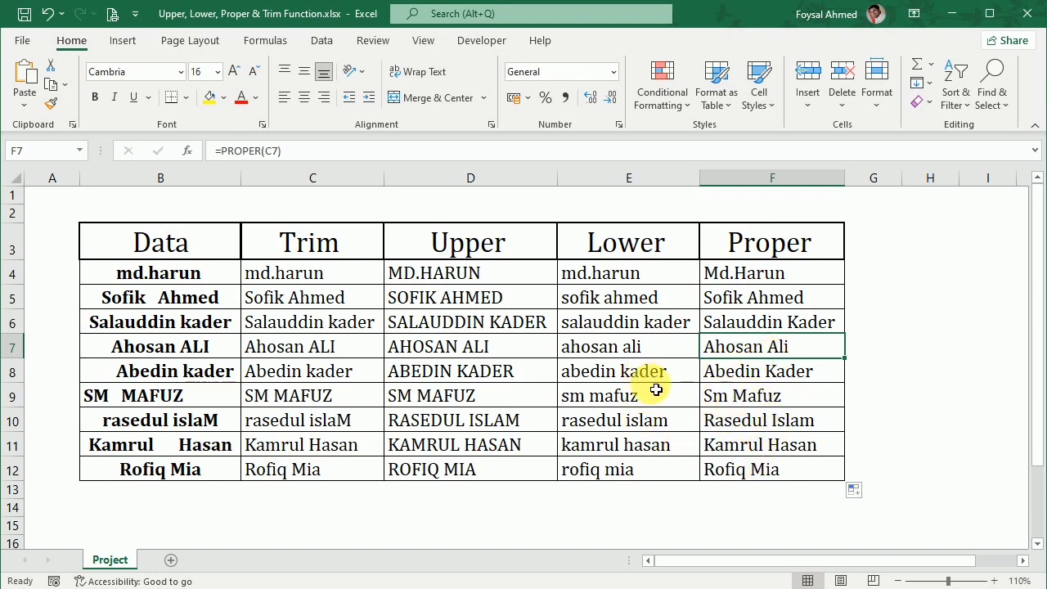
pyautogui.click(516, 530)
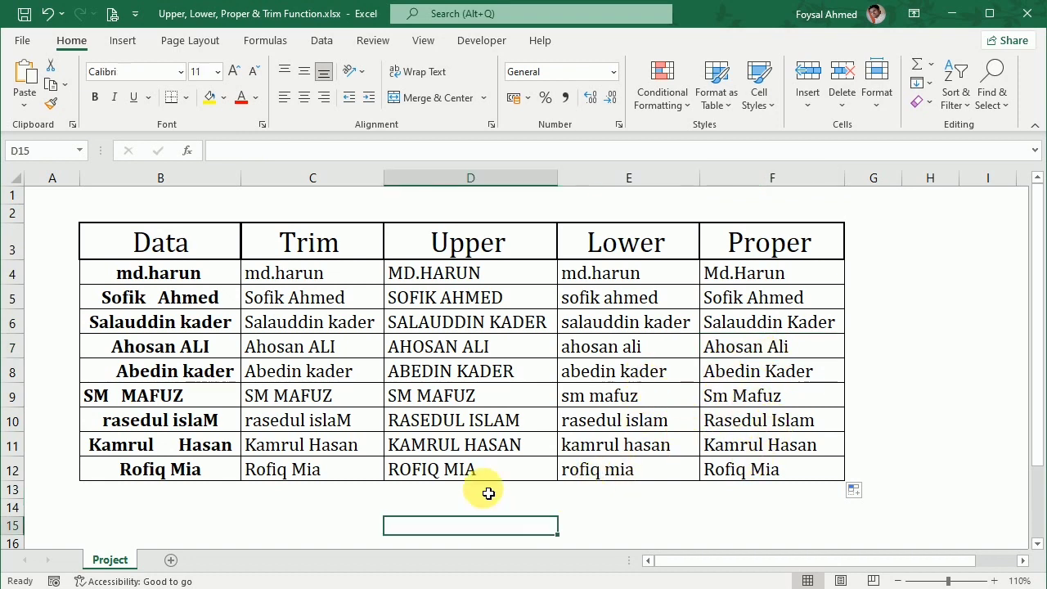
pyautogui.click(330, 252)
pyautogui.click(465, 243)
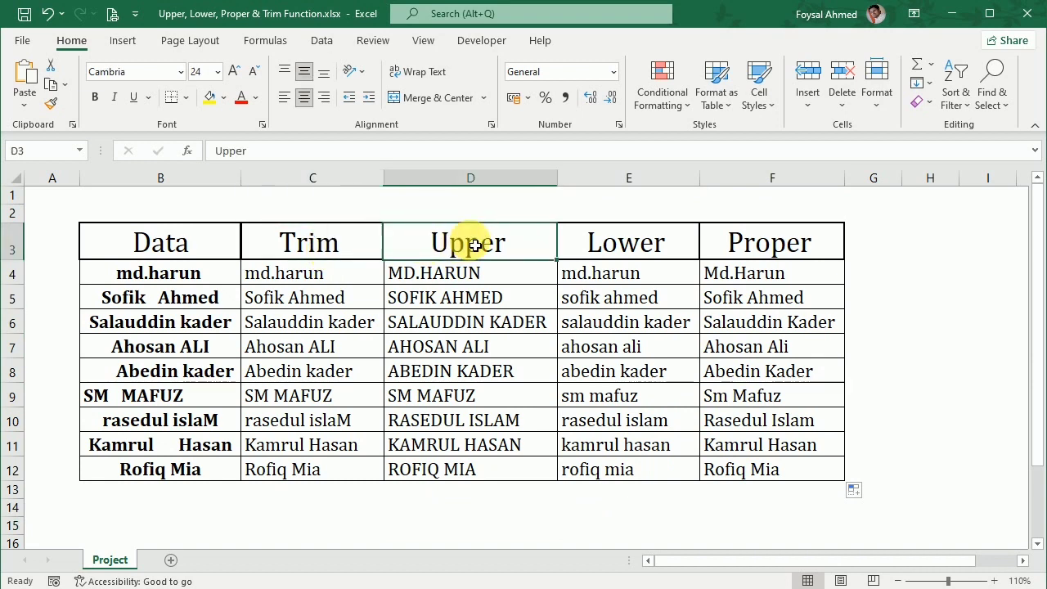
pyautogui.click(609, 243)
pyautogui.click(751, 242)
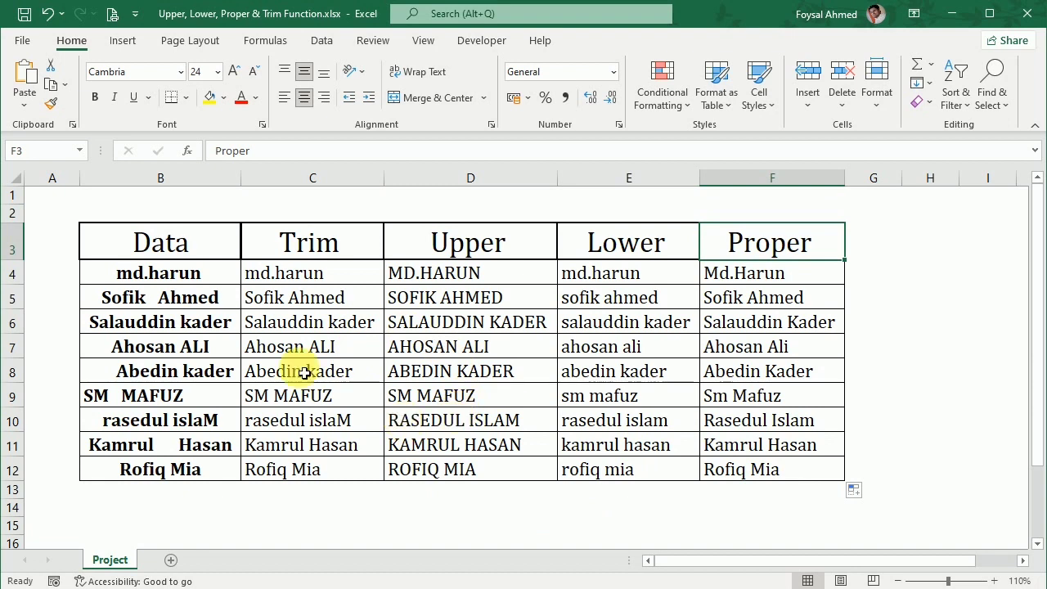
# Enter the label Space Reduce in C2 above Trim and Capital Letter in D2 above Upper.
pyautogui.click(334, 212)
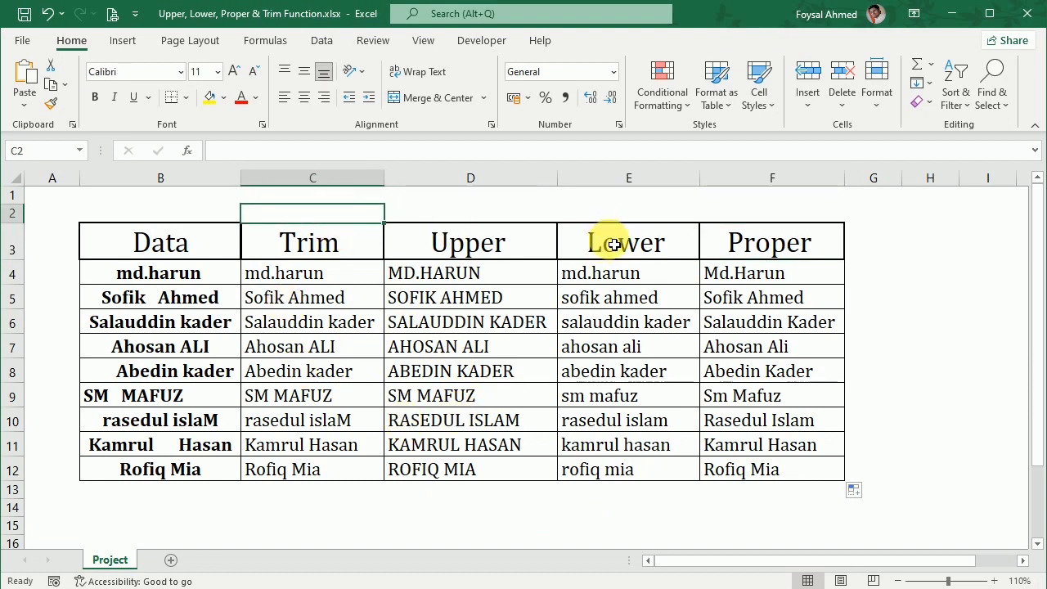
pyautogui.write('Space Reduce')
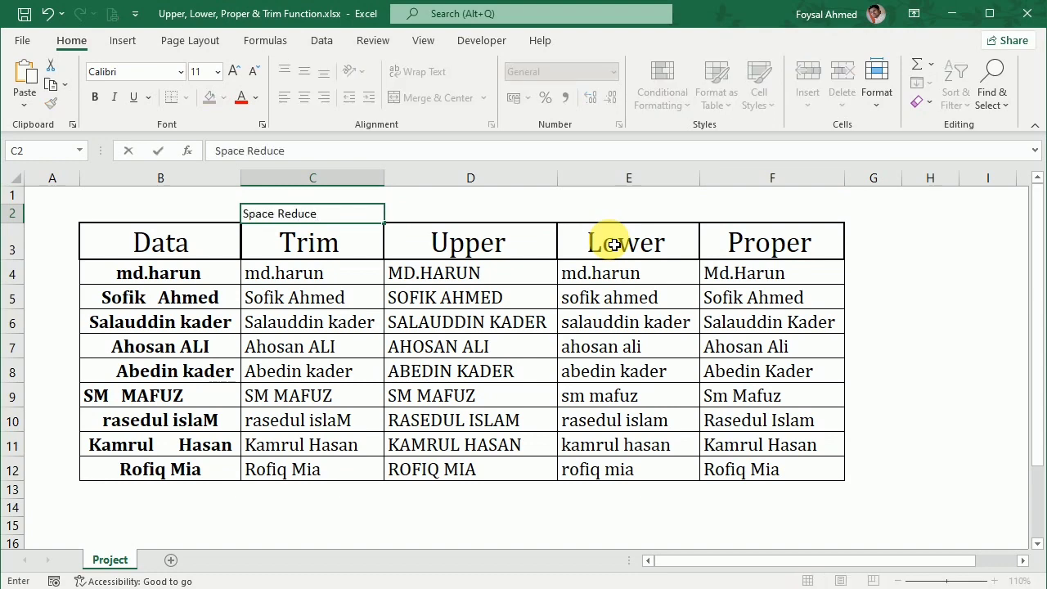
pyautogui.press('Tab')
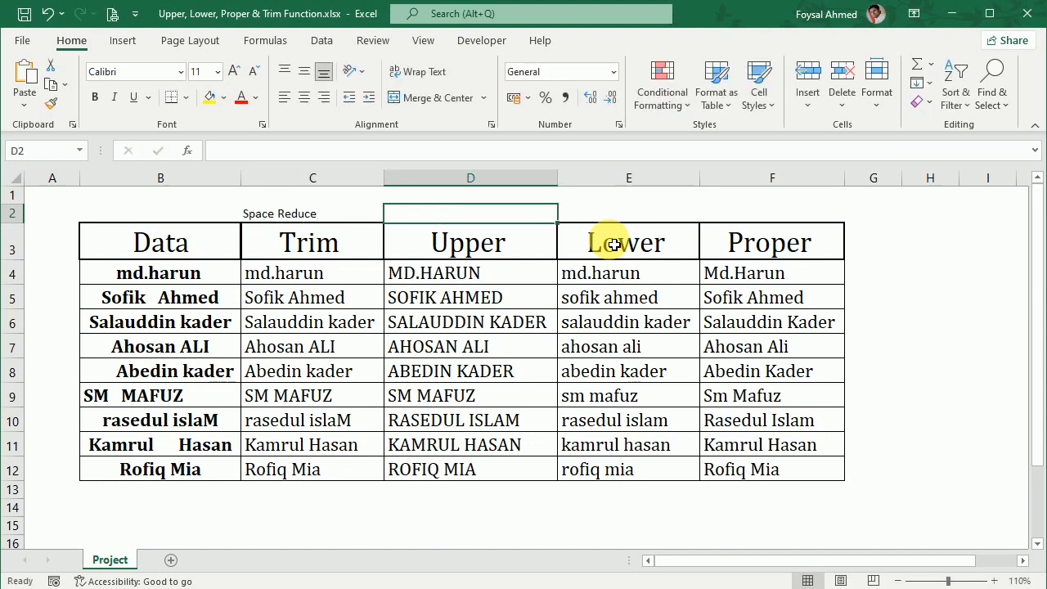
pyautogui.write('Capital Letter')
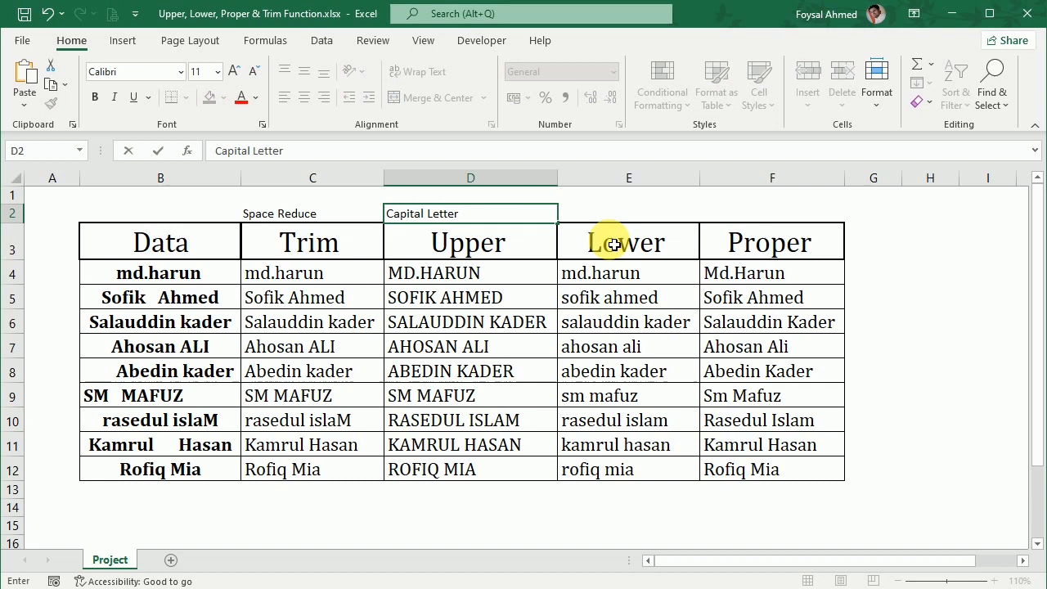
pyautogui.press('Tab')
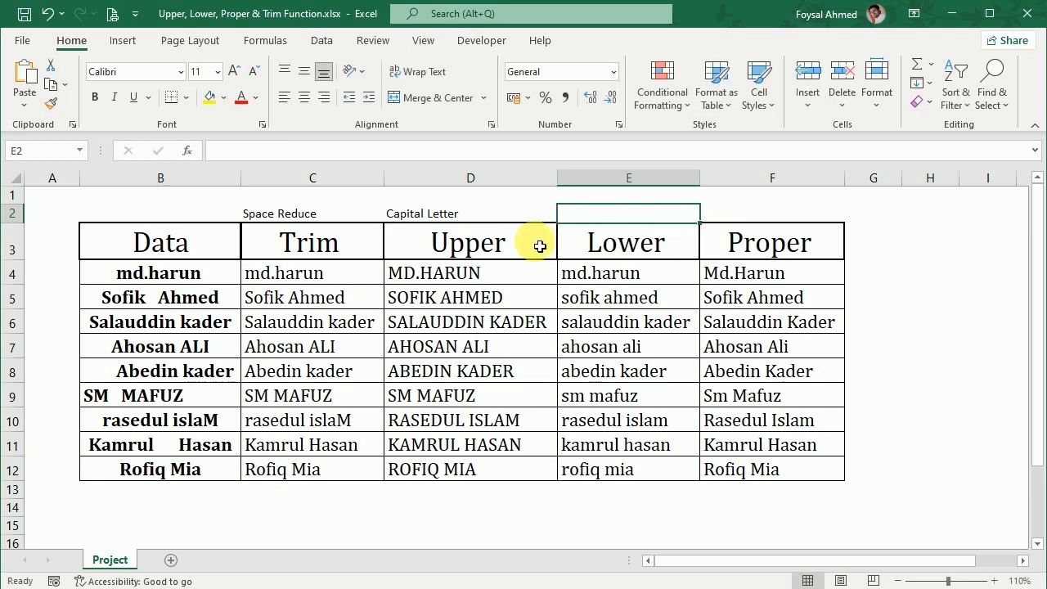
# Copy the Capital Letter label from D2 to E2 and change the copy to Small Letter.
pyautogui.click(456, 220)
pyautogui.hotkey('ctrl', 'c')
pyautogui.click(588, 215)
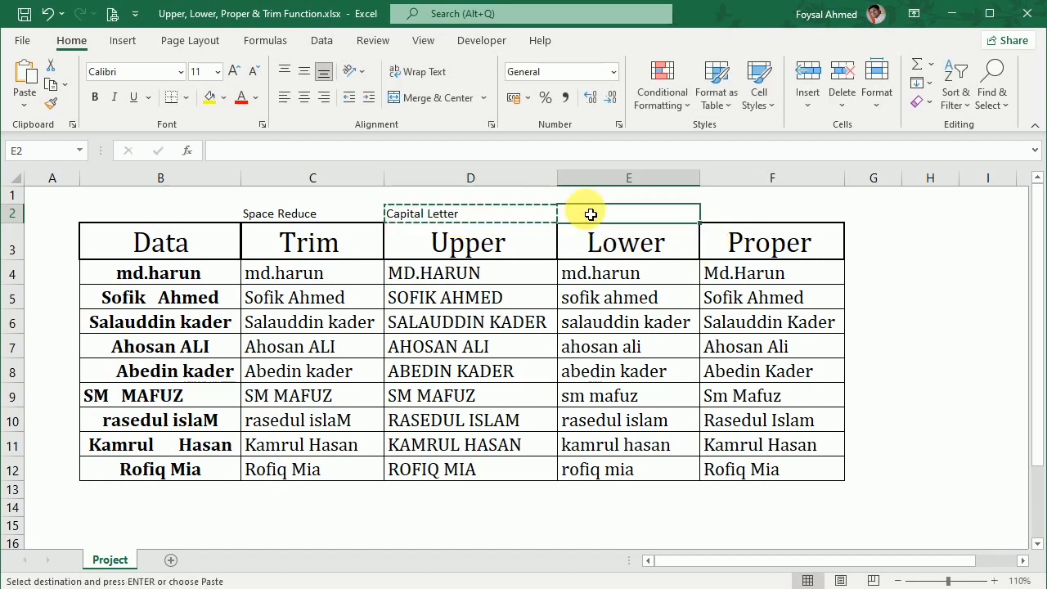
pyautogui.hotkey('ctrl', 'v')
pyautogui.doubleClick(594, 214)
pyautogui.doubleClick(595, 214)
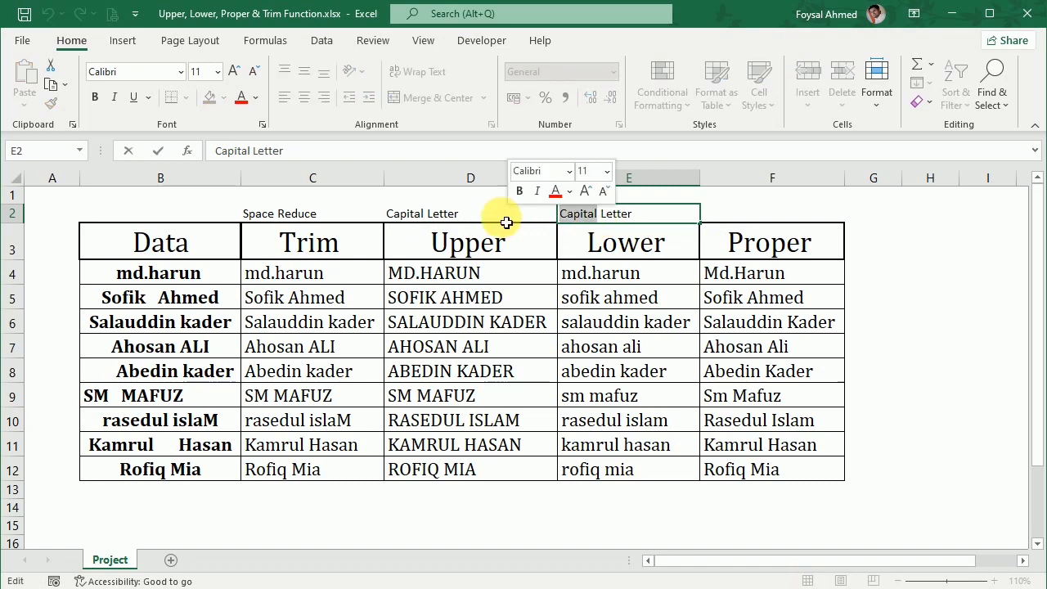
pyautogui.write('Small')
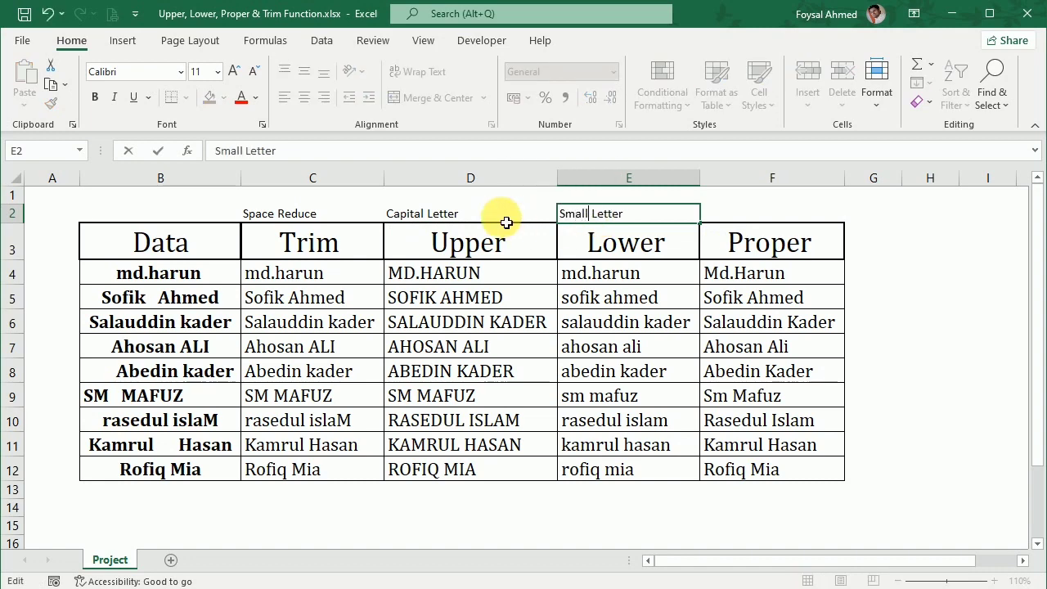
pyautogui.press('Tab')
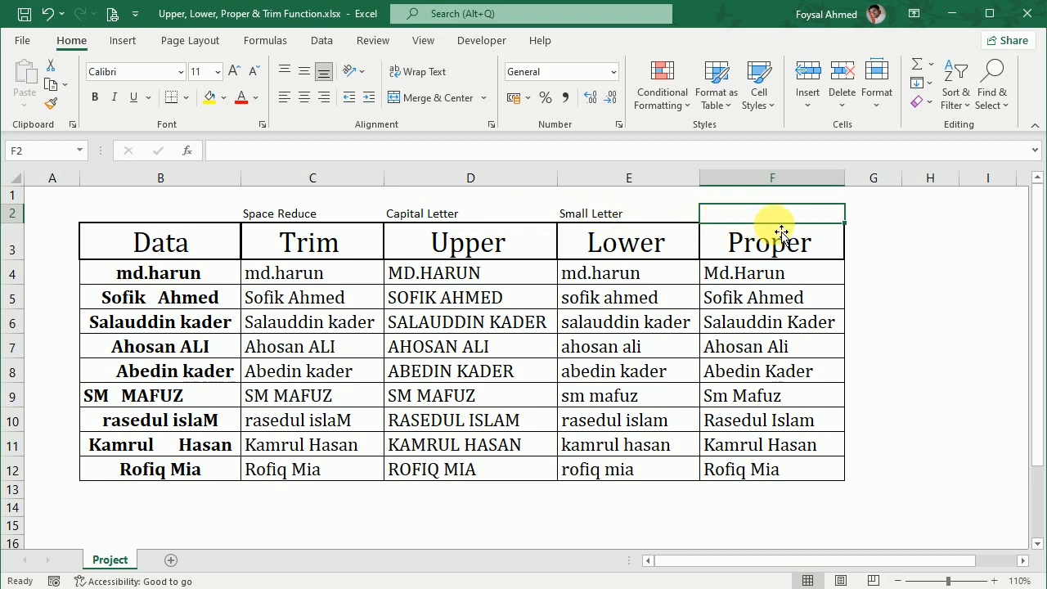
# Enter the label First Word Capital Letter in F2 and center the labels in C2:F2 horizontally.
pyautogui.write('First Word Capital Letter')
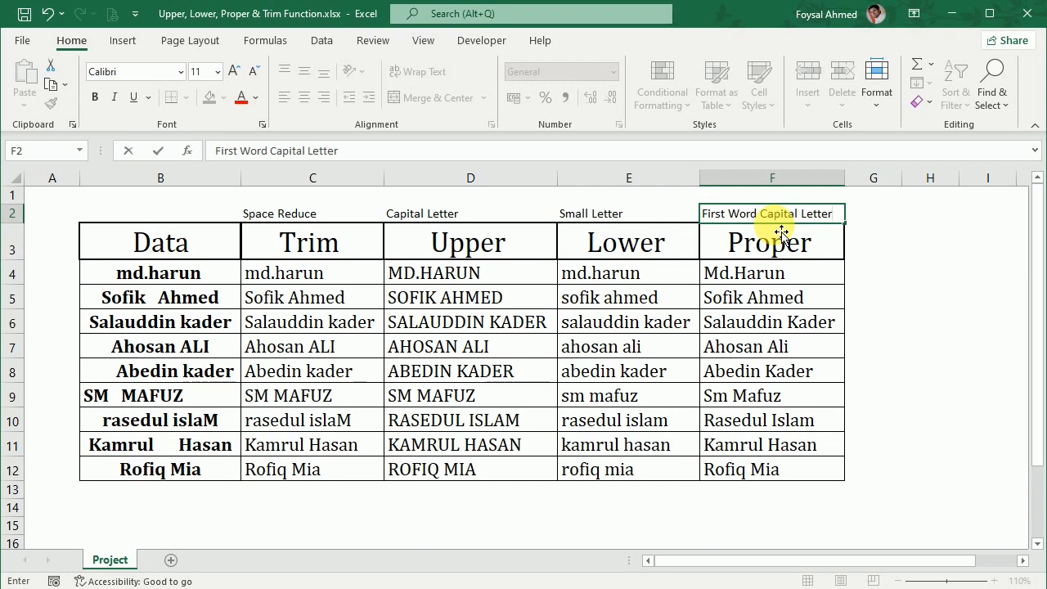
pyautogui.click(905, 377)
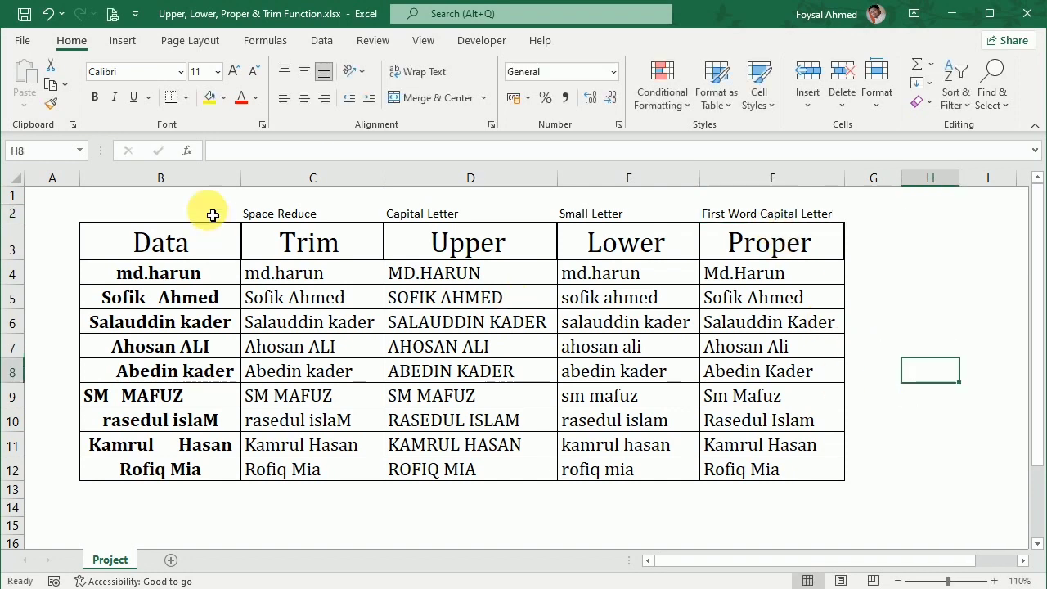
pyautogui.moveTo(257, 212); pyautogui.dragTo(772, 215)
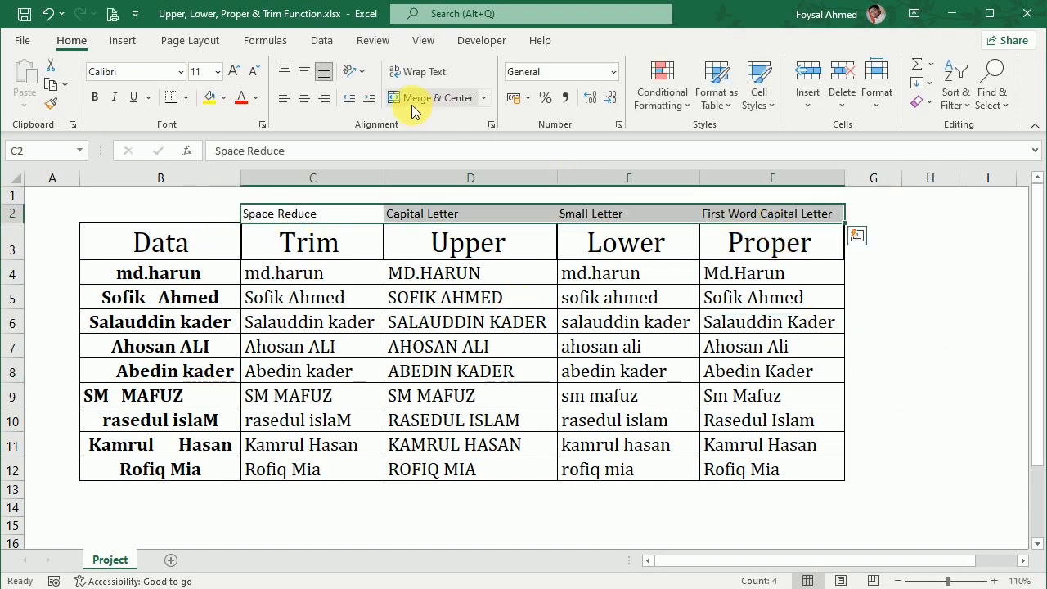
pyautogui.click(304, 98)
pyautogui.click(572, 375)
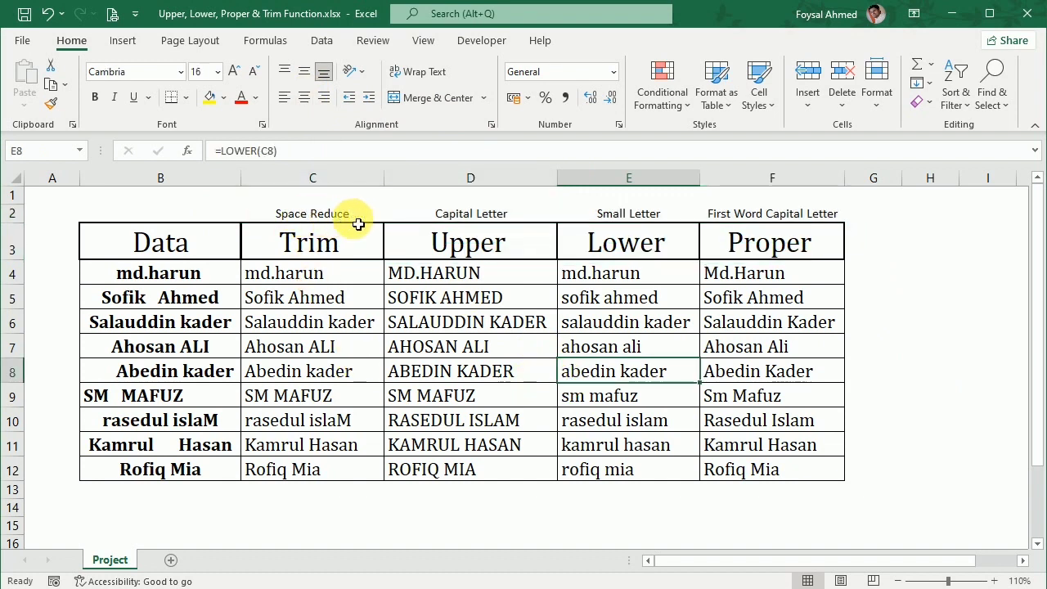
pyautogui.click(337, 271)
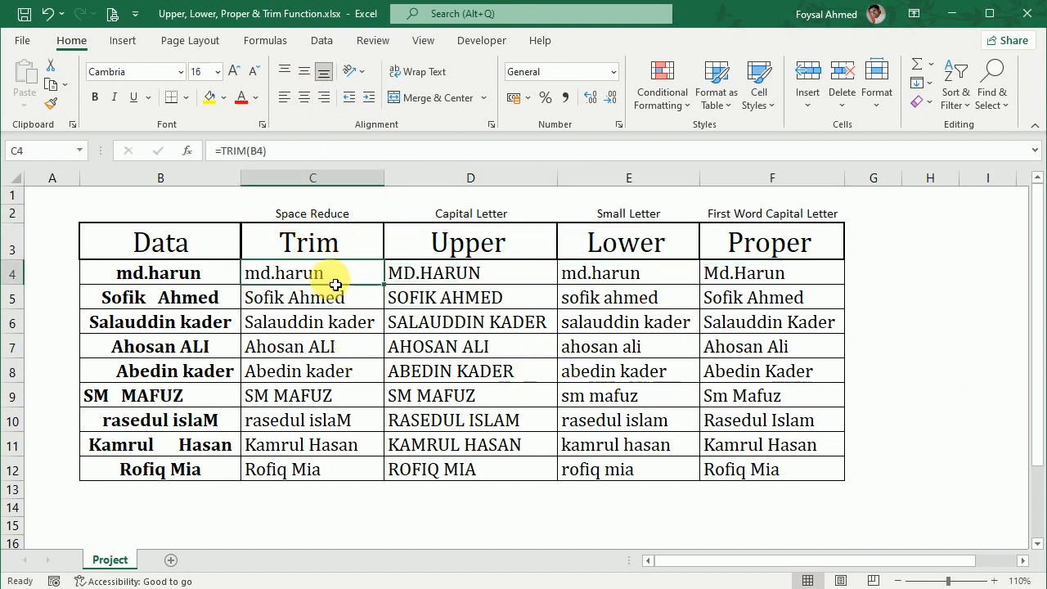
pyautogui.click(502, 269)
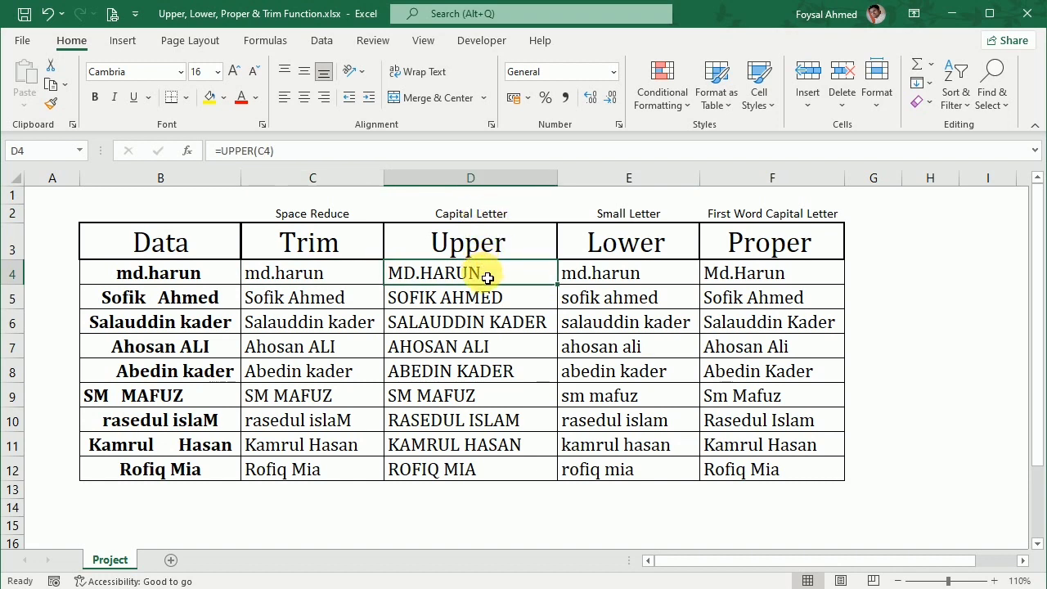
pyautogui.moveTo(486, 273); pyautogui.dragTo(484, 468)
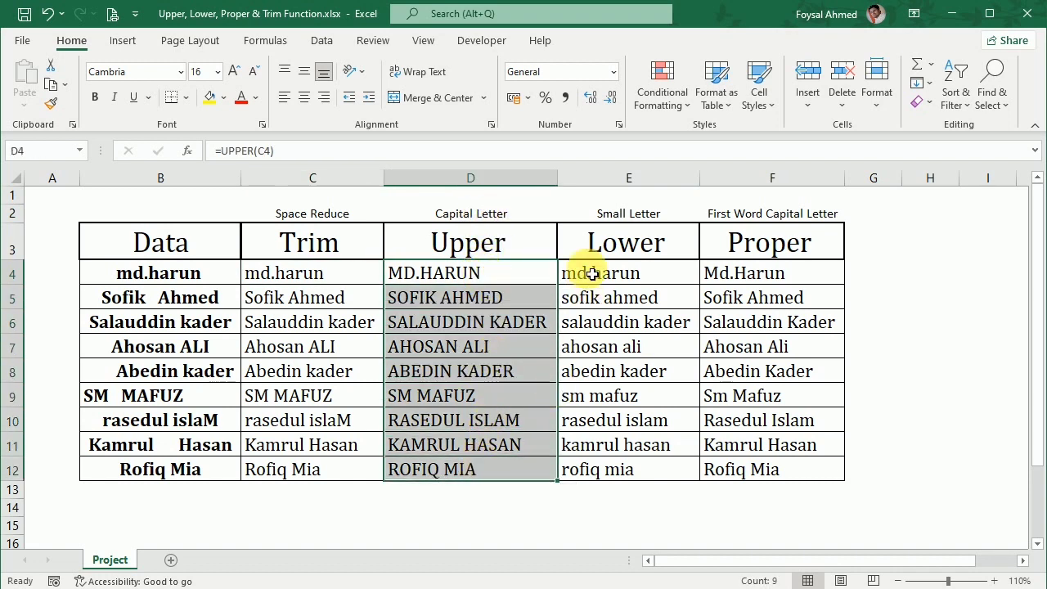
pyautogui.click(624, 275)
pyautogui.click(751, 278)
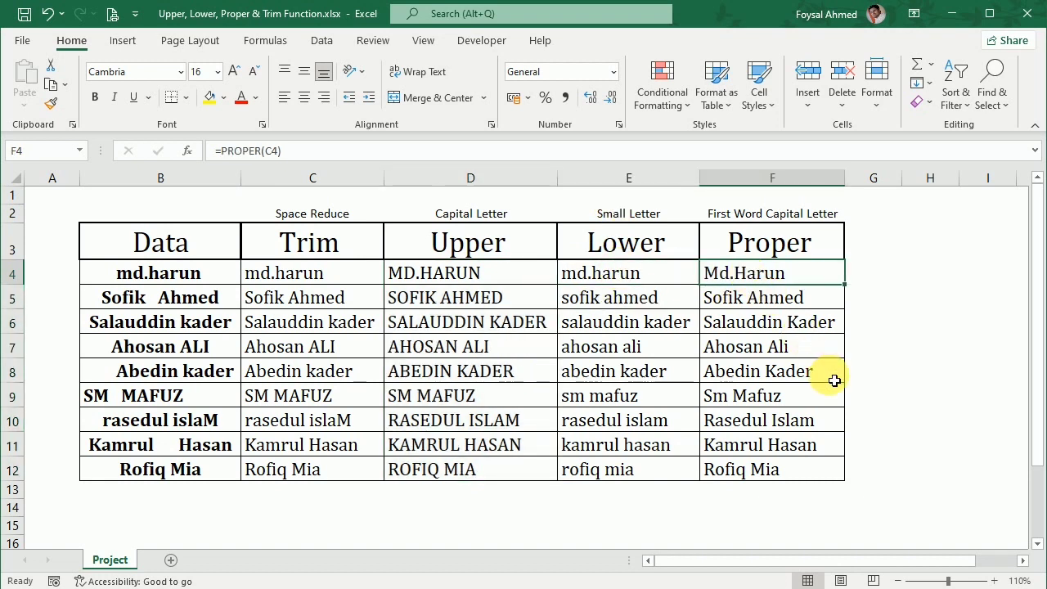